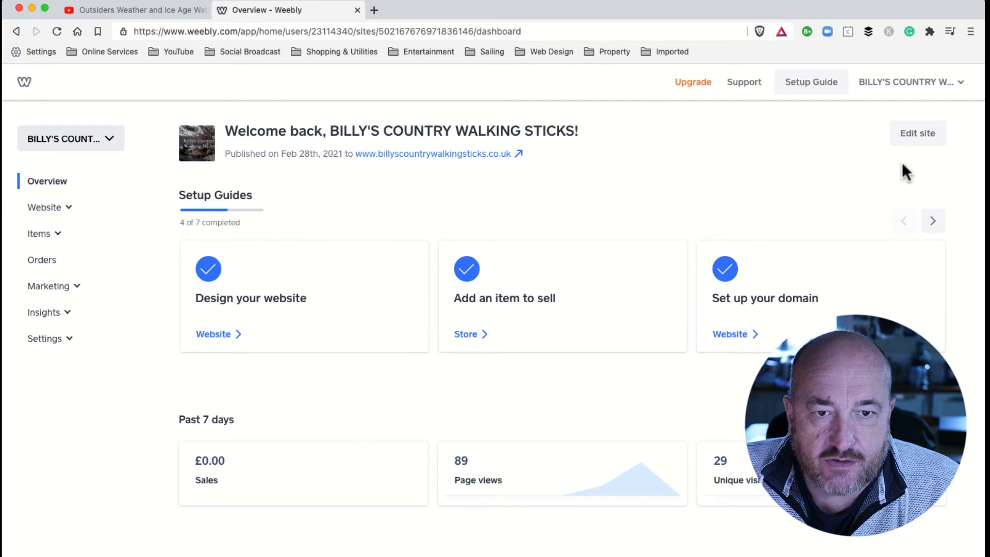
Open the site in the editor and look over the home page down to the About Us section
{"action": "left_click", "coordinate": [915, 135]}
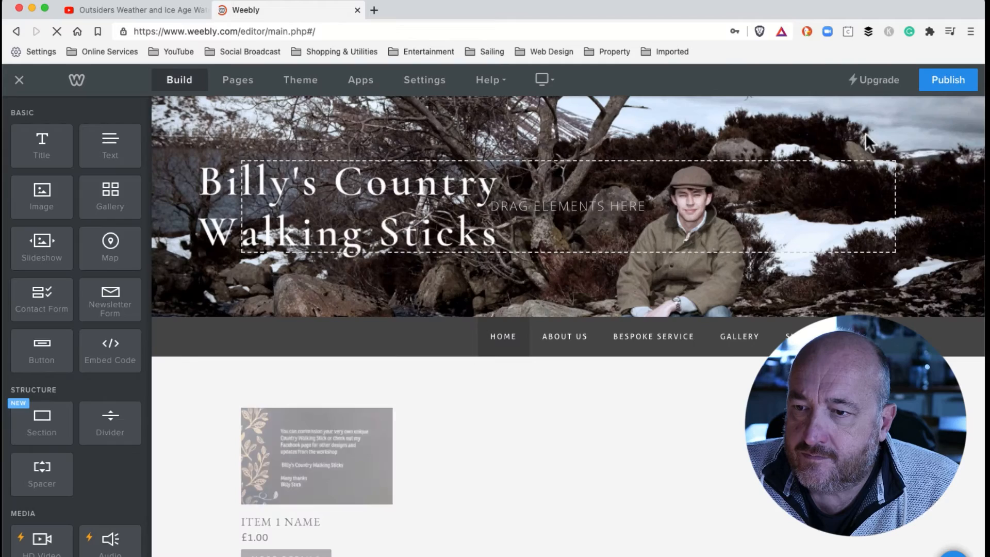
{"action": "scroll", "coordinate": [821, 144], "scroll_direction": "down", "scroll_amount": 4}
{"action": "scroll", "coordinate": [821, 148], "scroll_direction": "down", "scroll_amount": 15}
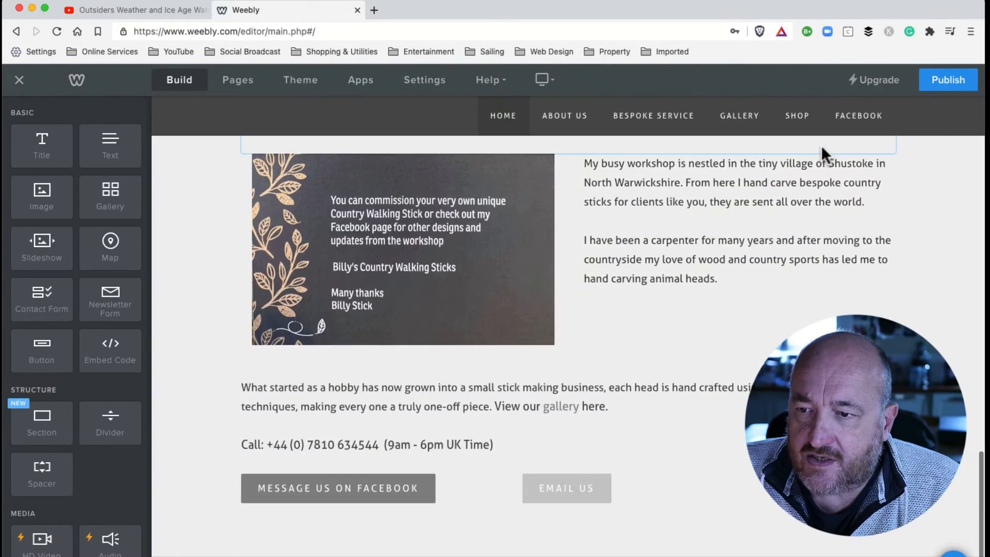
{"action": "scroll", "coordinate": [821, 148], "scroll_direction": "up", "scroll_amount": 8}
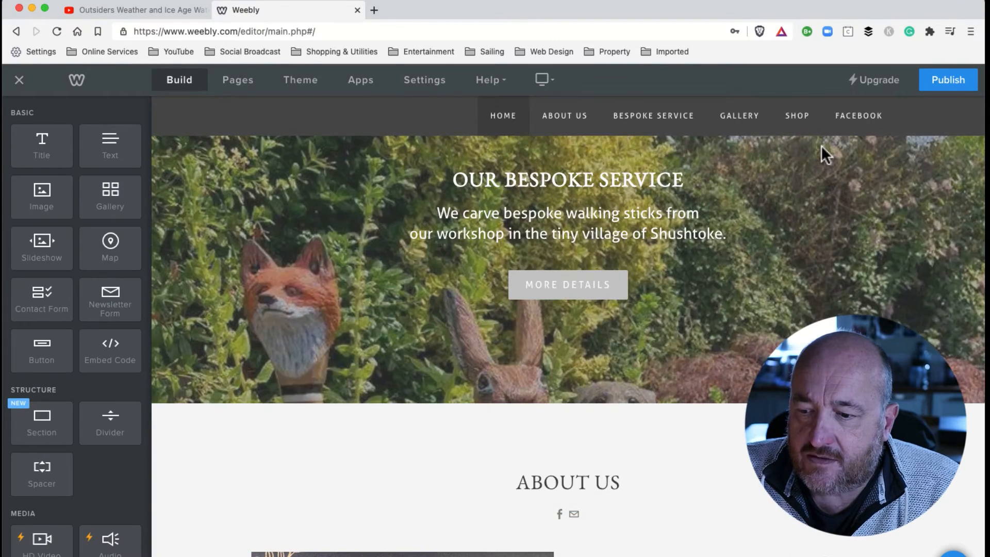
{"action": "scroll", "coordinate": [820, 145], "scroll_direction": "down", "scroll_amount": 8}
{"action": "scroll", "coordinate": [821, 144], "scroll_direction": "up", "scroll_amount": 4}
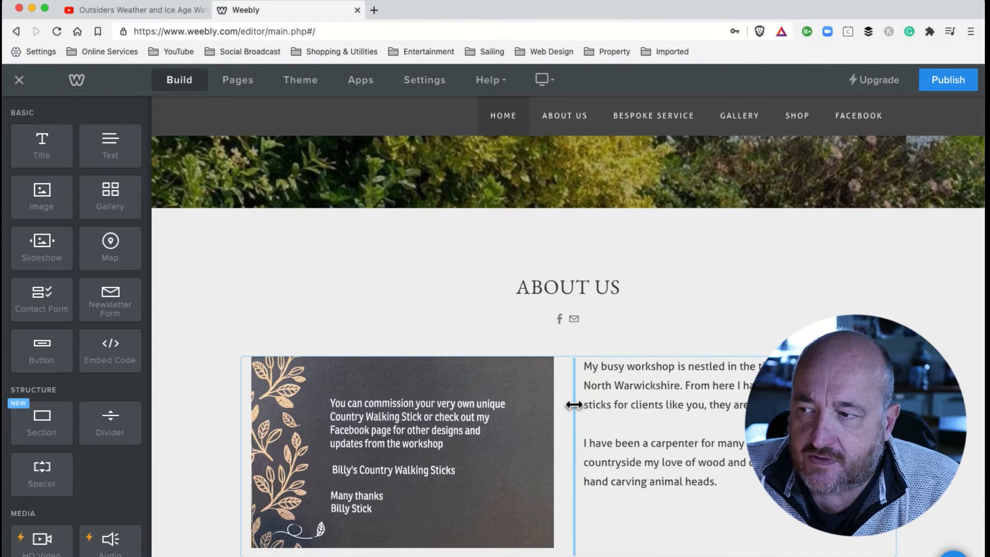
Add an image element between the picture and the paragraph text in the About Us section
{"action": "scroll", "coordinate": [42, 200], "scroll_direction": "down", "scroll_amount": 1}
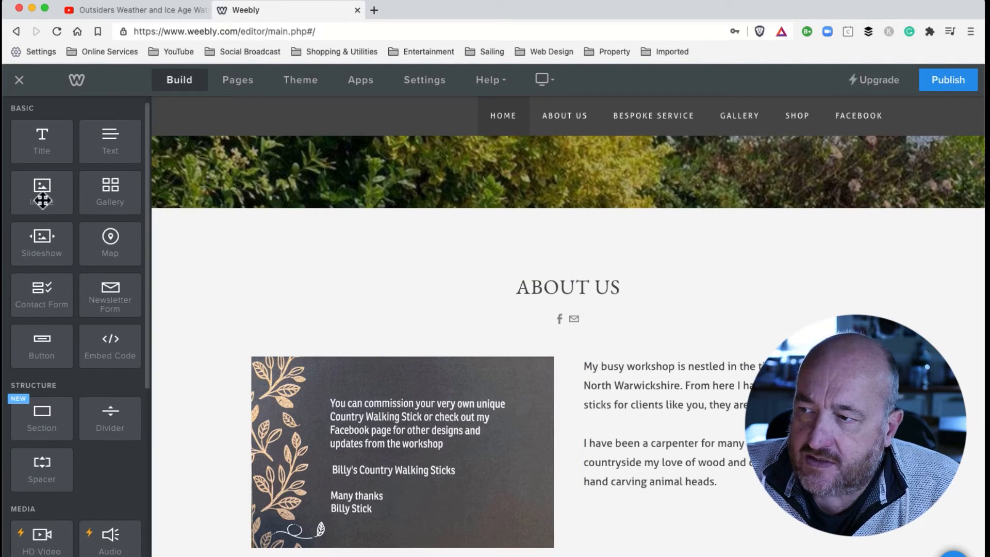
{"action": "scroll", "coordinate": [40, 193], "scroll_direction": "up", "scroll_amount": 1}
{"action": "left_click_drag", "start_coordinate": [40, 206], "coordinate": [42, 205]}
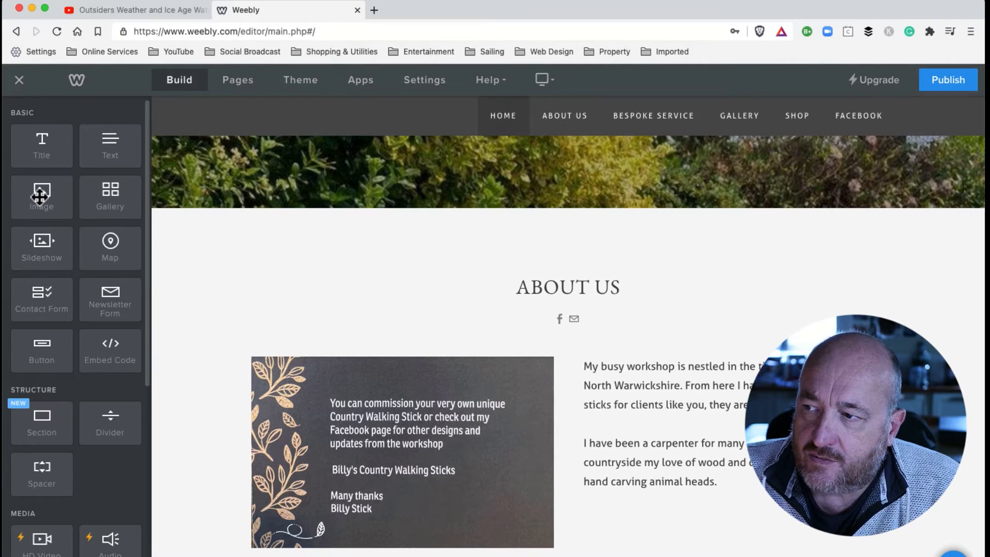
{"action": "left_click_drag", "start_coordinate": [40, 196], "coordinate": [552, 409]}
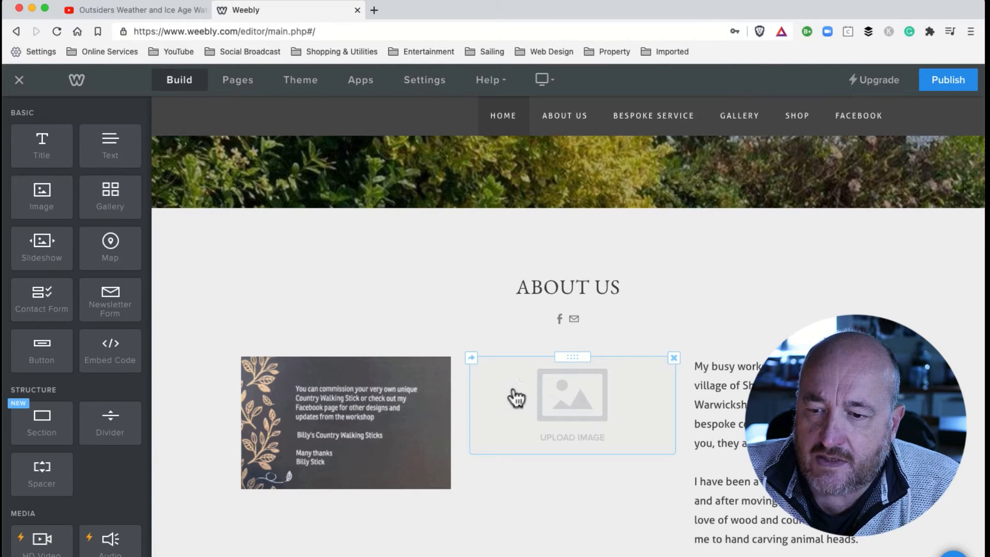
Upload the Facebook Messenger picture from the computer's Desktop folder into the empty image element
{"action": "left_click", "coordinate": [570, 419]}
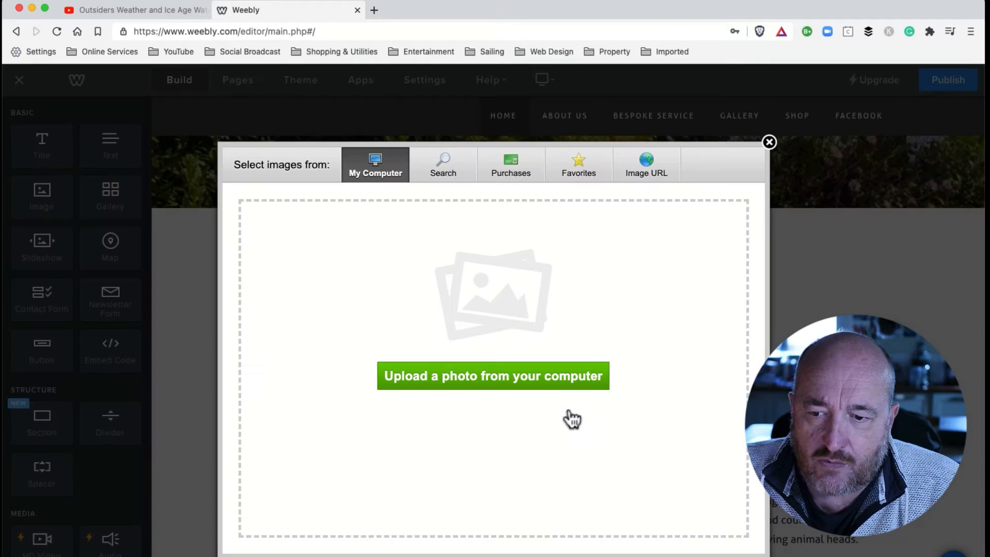
{"action": "left_click", "coordinate": [514, 375]}
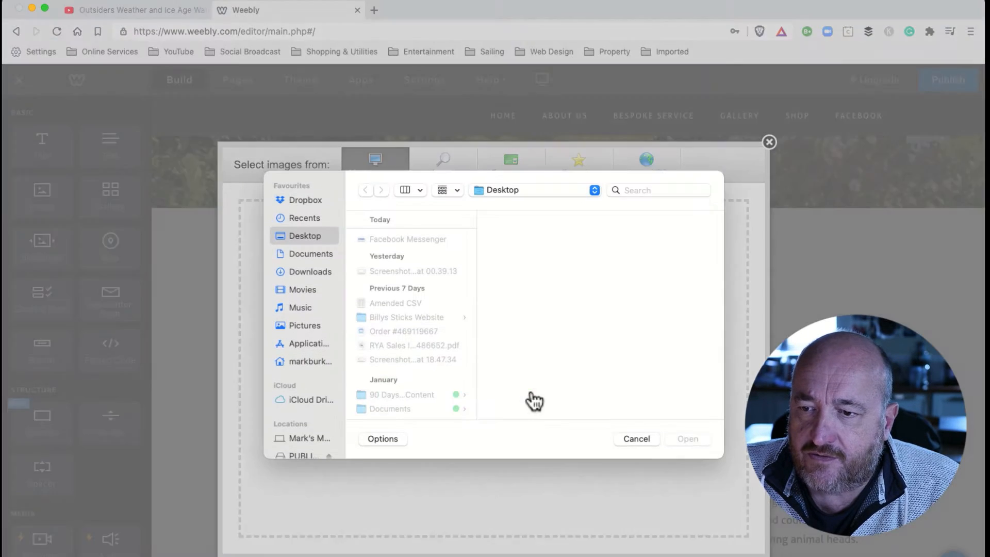
{"action": "scroll", "coordinate": [450, 364], "scroll_direction": "down", "scroll_amount": 5}
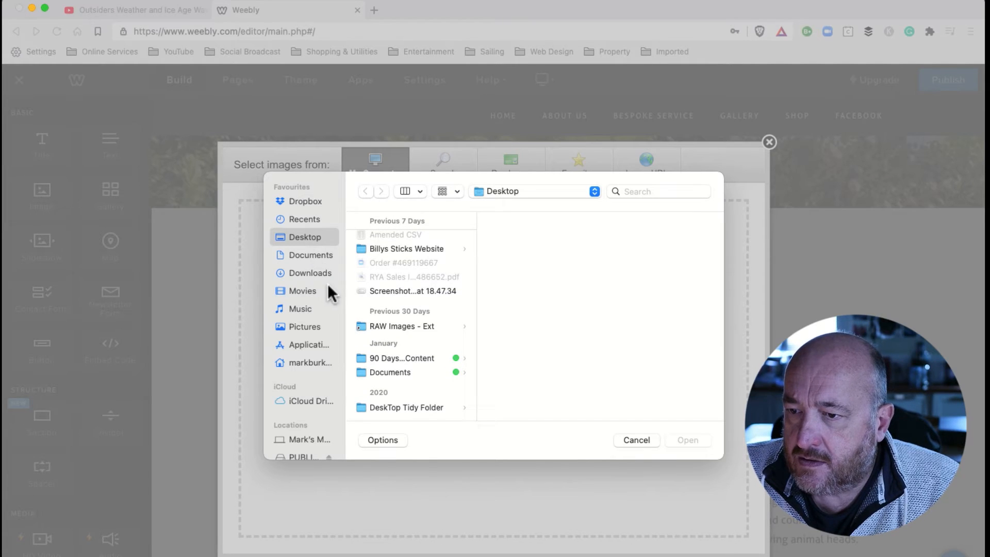
{"action": "scroll", "coordinate": [386, 292], "scroll_direction": "up", "scroll_amount": 5}
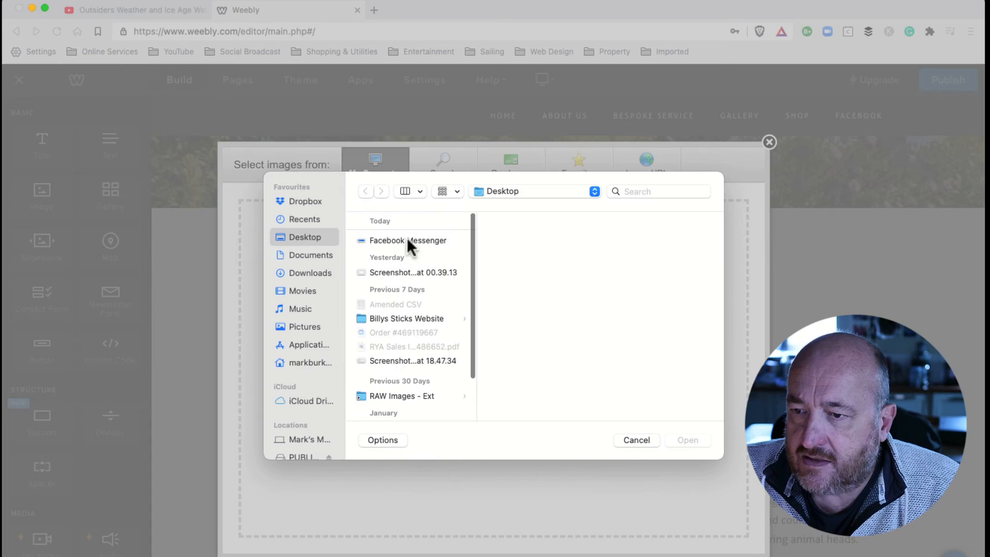
{"action": "left_click", "coordinate": [405, 239]}
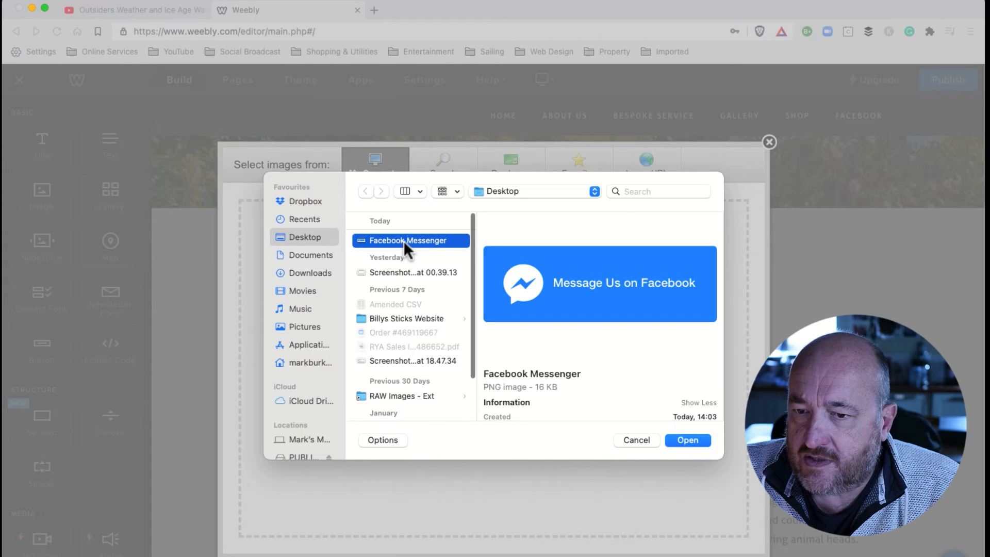
{"action": "left_click", "coordinate": [674, 439]}
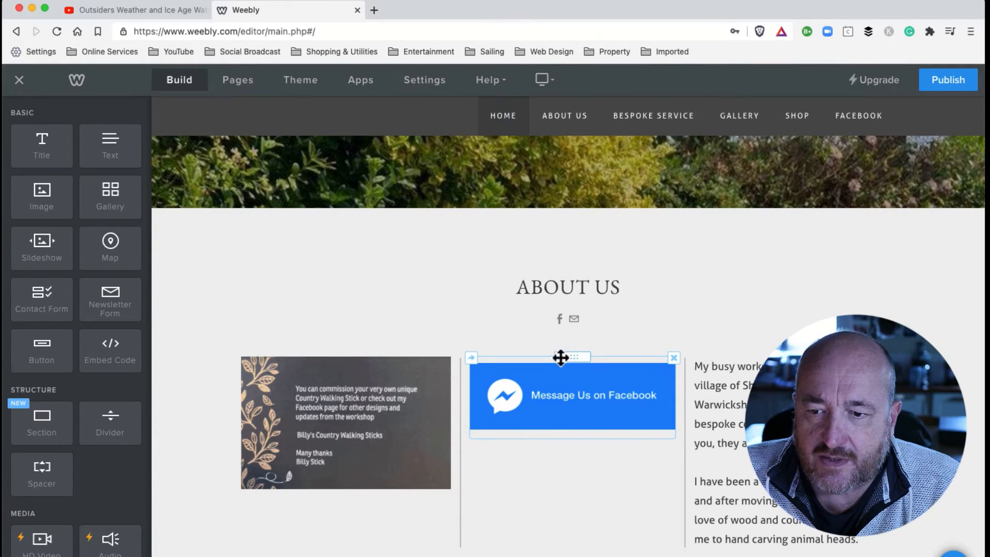
Move the Messenger image above the About Us heading and shrink it to a small button size
{"action": "left_click_drag", "start_coordinate": [566, 357], "coordinate": [570, 271]}
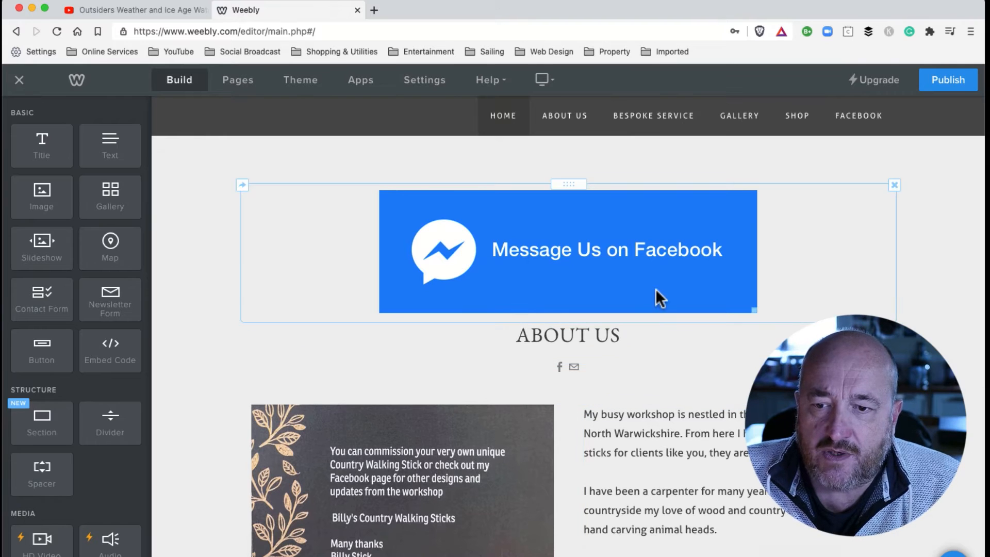
{"action": "left_click", "coordinate": [753, 309]}
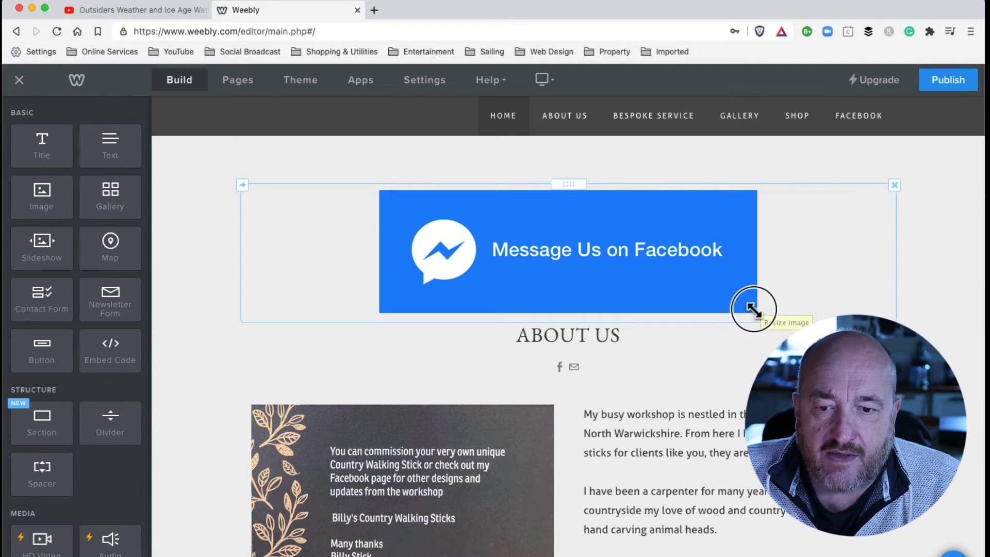
{"action": "left_click_drag", "start_coordinate": [753, 310], "coordinate": [600, 223]}
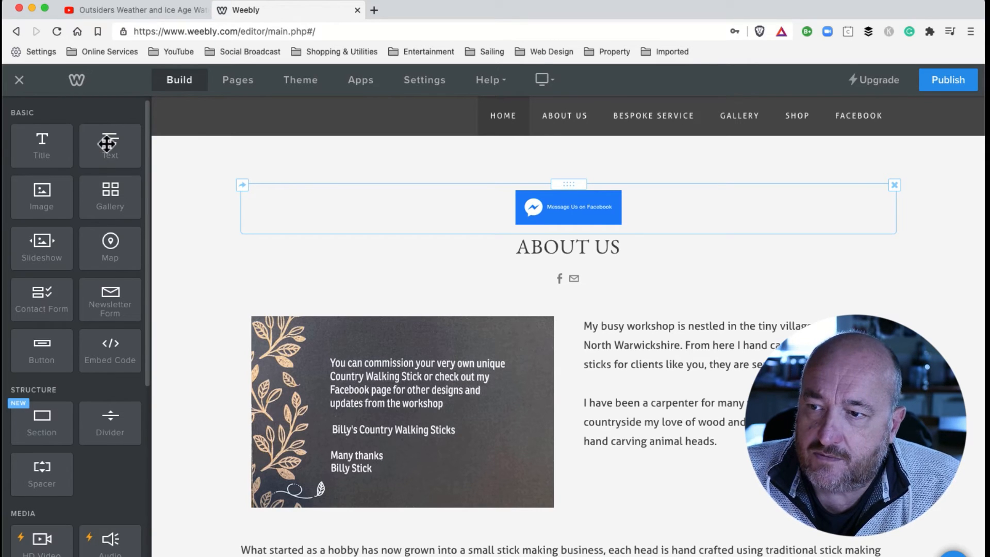
Add a text element and arrange it in its own column to the right of the Messenger image
{"action": "left_click_drag", "start_coordinate": [106, 143], "coordinate": [660, 221]}
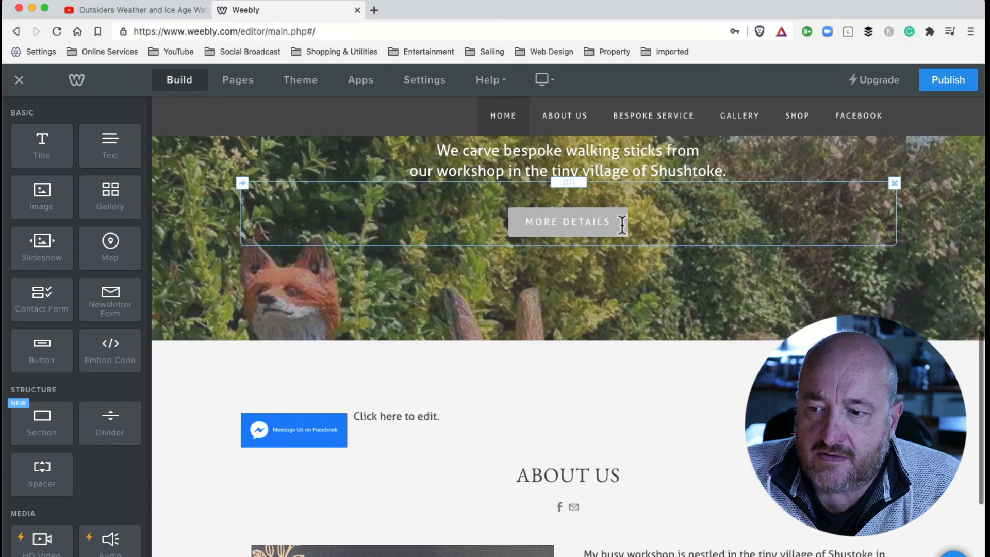
{"action": "scroll", "coordinate": [622, 223], "scroll_direction": "down", "scroll_amount": 3}
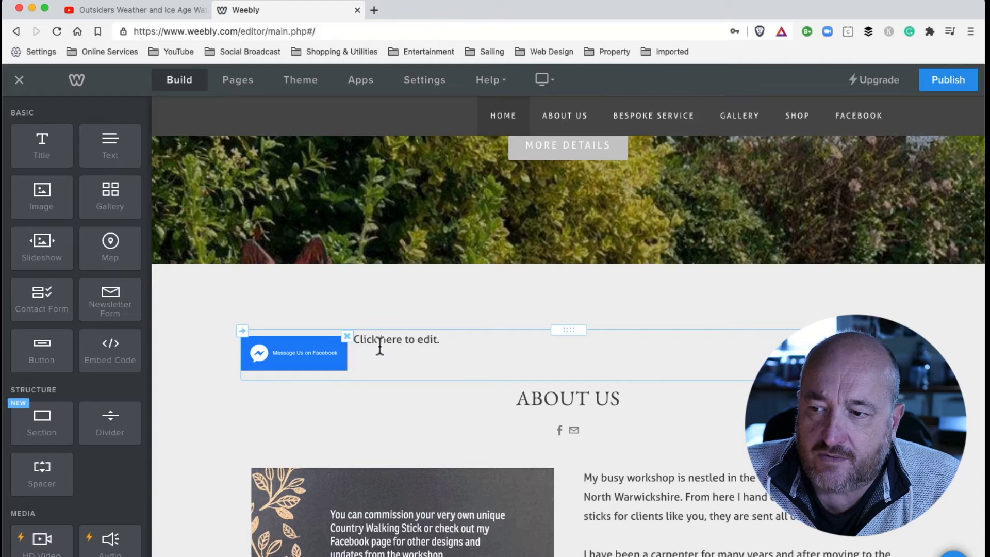
{"action": "left_click_drag", "start_coordinate": [275, 353], "coordinate": [322, 308]}
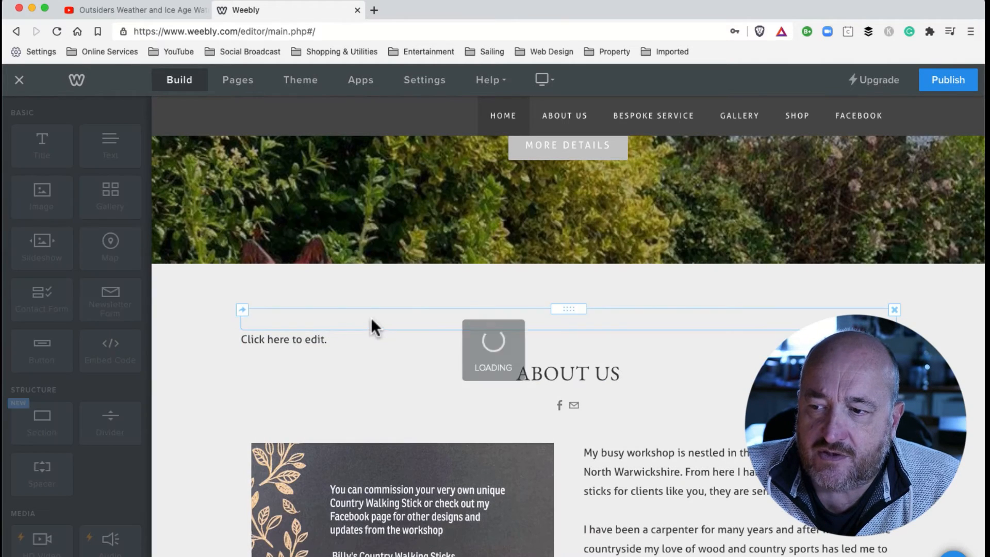
{"action": "scroll", "coordinate": [347, 321], "scroll_direction": "up", "scroll_amount": 2}
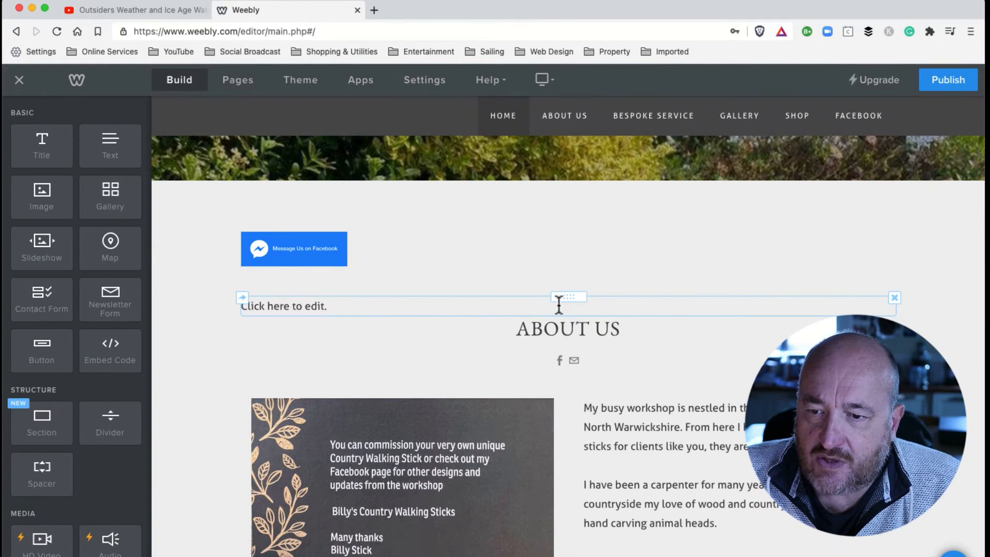
{"action": "left_click_drag", "start_coordinate": [565, 298], "coordinate": [895, 253]}
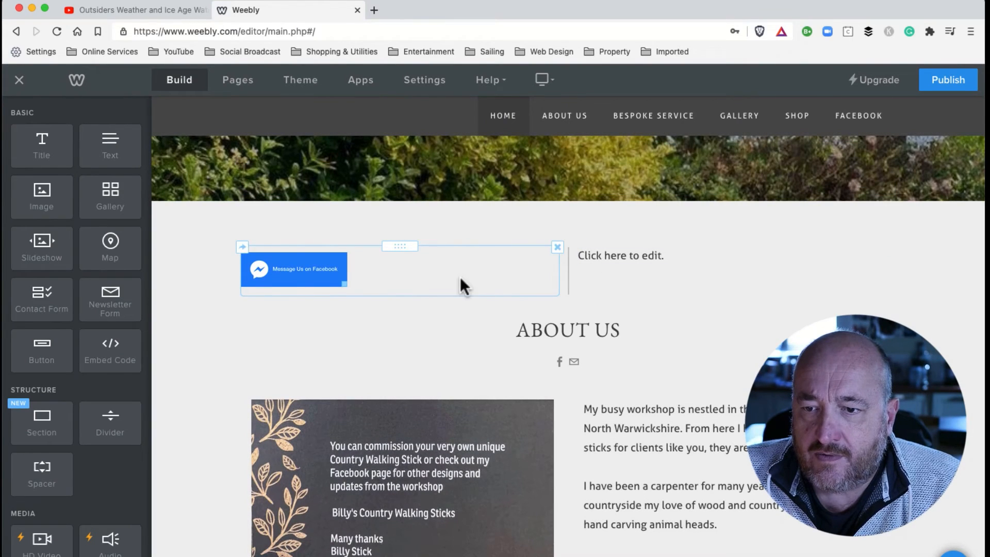
Enter the placeholder text "3546u35ju" at the start of the new text element
{"action": "left_click", "coordinate": [632, 256]}
{"action": "type", "text": "3546u35ju"}
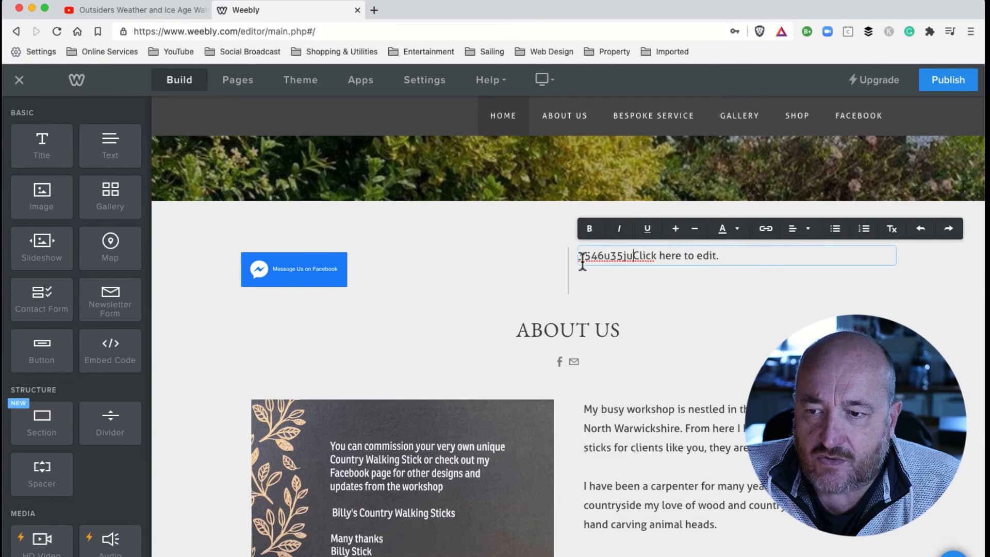
{"action": "left_click", "coordinate": [377, 273]}
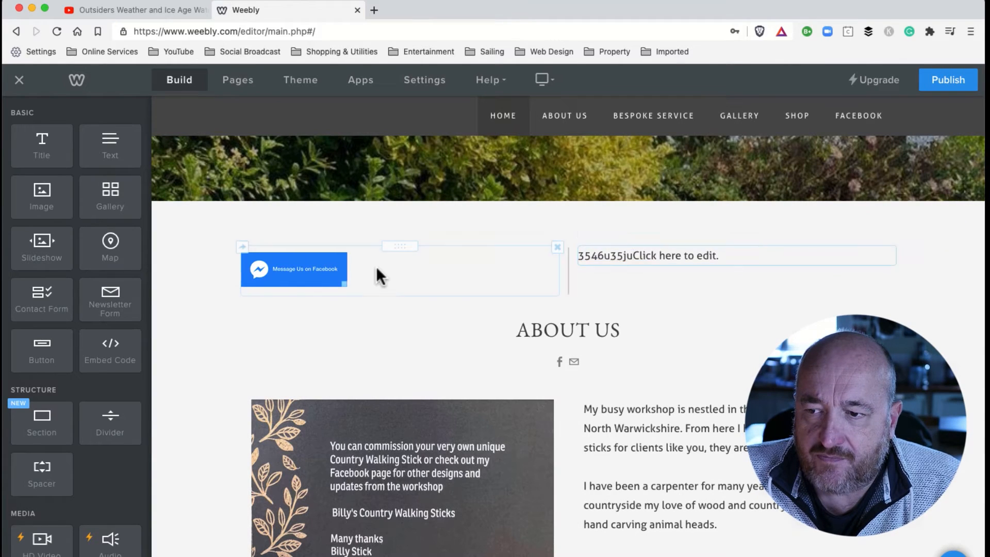
Try centre and right alignment on the Messenger image and set it back to left alignment
{"action": "left_click", "coordinate": [384, 269]}
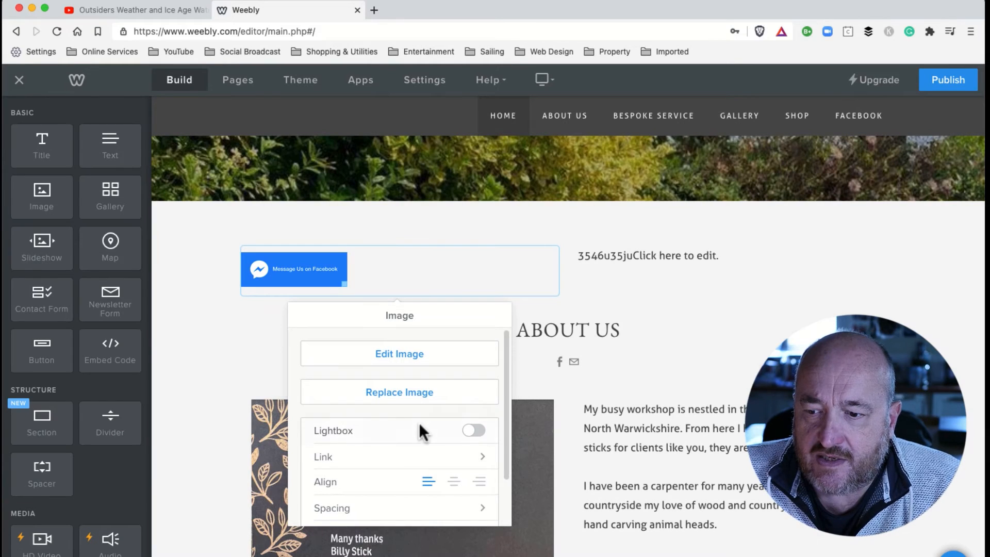
{"action": "left_click", "coordinate": [454, 481]}
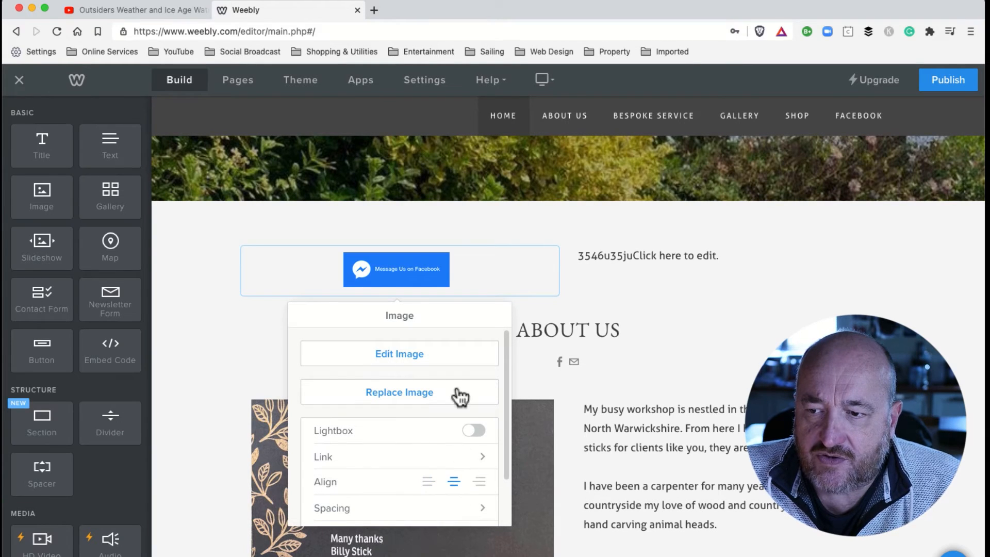
{"action": "left_click", "coordinate": [479, 482]}
{"action": "left_click", "coordinate": [429, 482]}
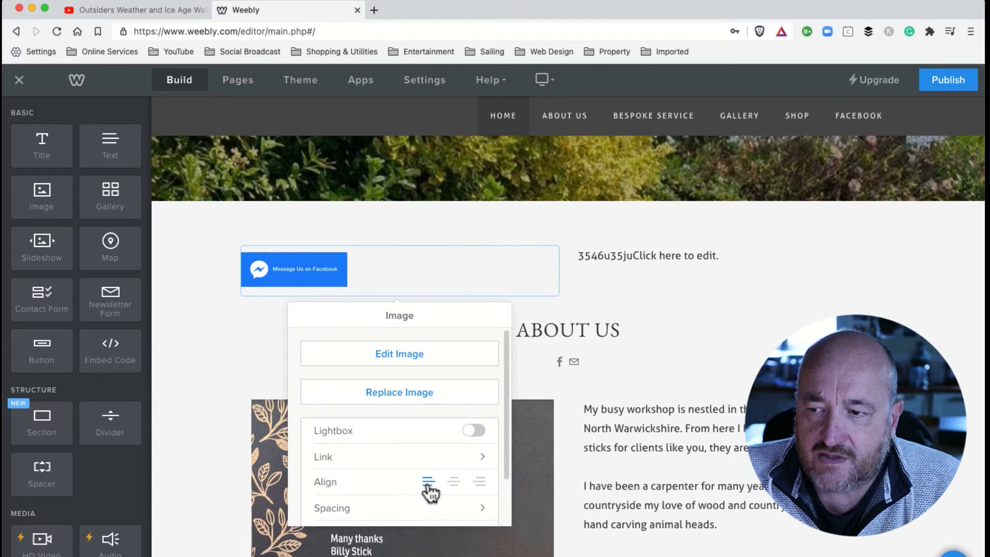
{"action": "left_click", "coordinate": [431, 233]}
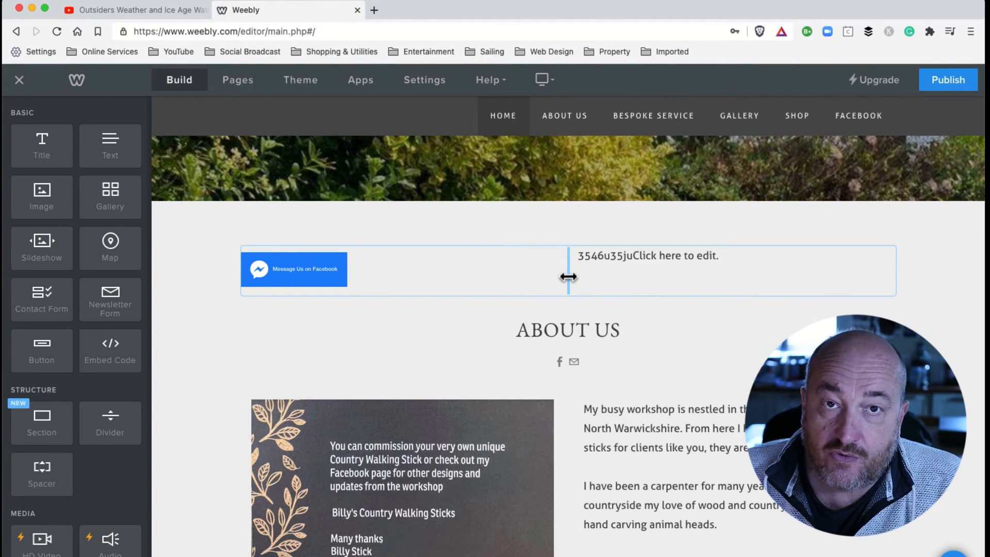
Narrow the Messenger image's column to just under a third of the row and enlarge the image to nearly fill it
{"action": "left_click_drag", "start_coordinate": [568, 276], "coordinate": [373, 267]}
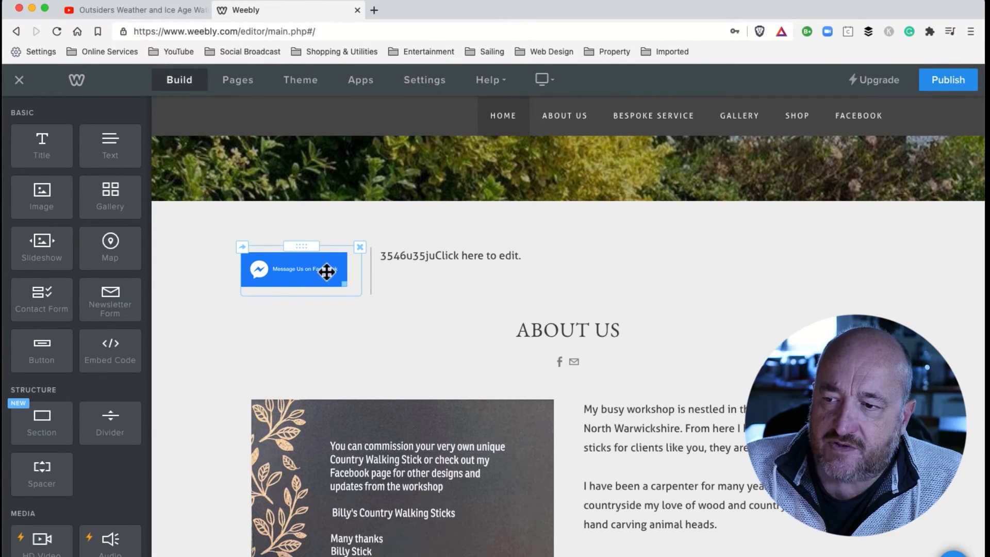
{"action": "mouse_move", "coordinate": [342, 283]}
{"action": "left_mouse_down"}
{"action": "mouse_move", "coordinate": [331, 274]}
{"action": "mouse_move", "coordinate": [342, 281]}
{"action": "left_mouse_up"}
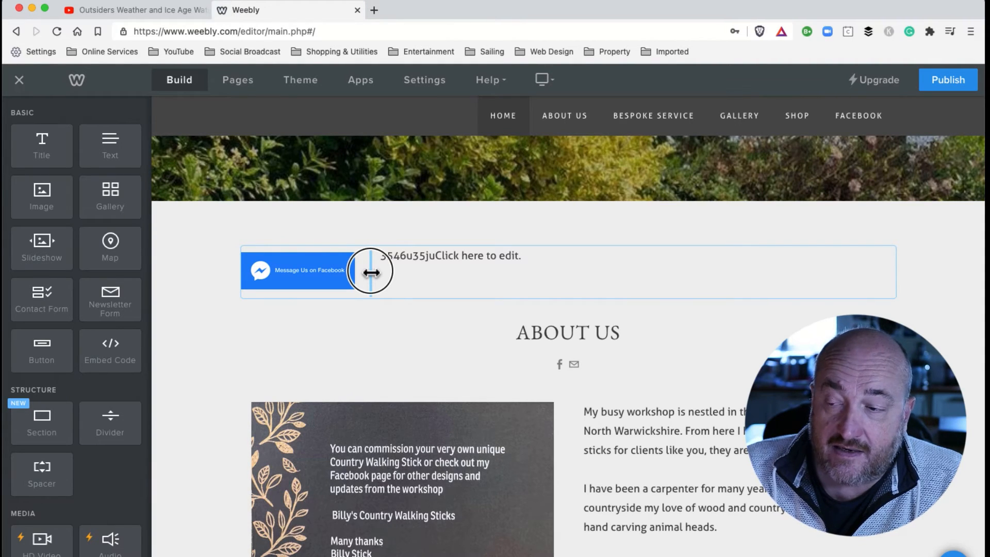
{"action": "left_click_drag", "start_coordinate": [369, 272], "coordinate": [442, 274]}
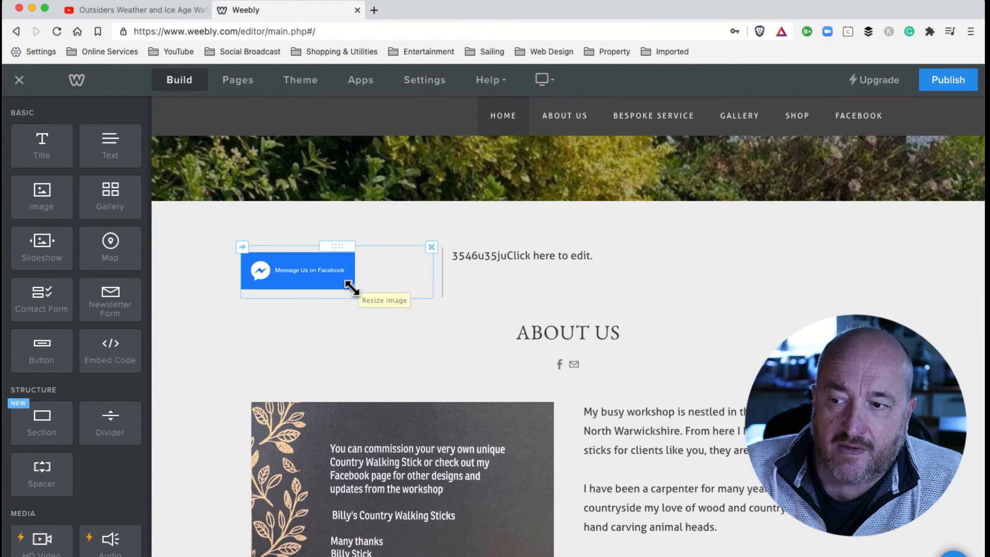
{"action": "left_click_drag", "start_coordinate": [351, 286], "coordinate": [425, 310]}
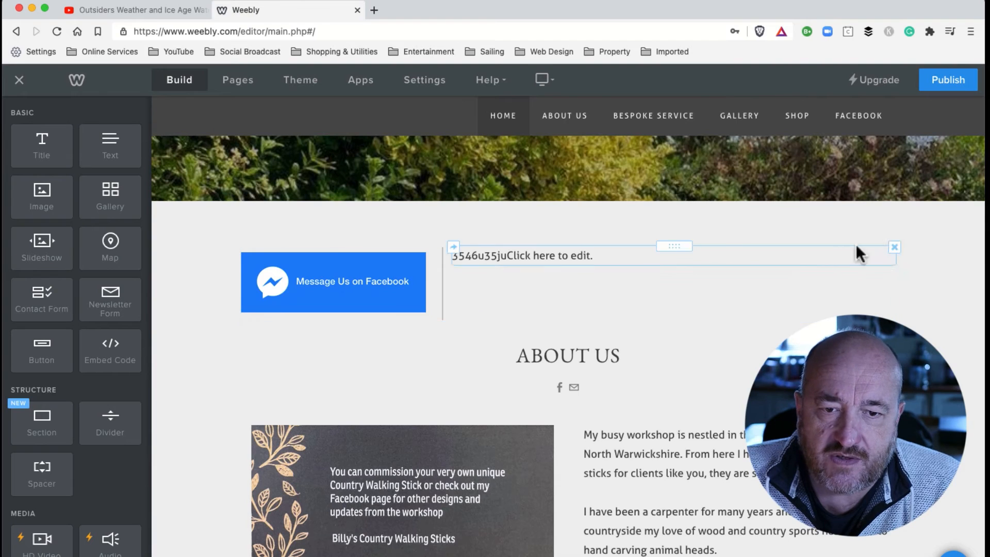
Delete the text element beside the Messenger image and confirm the deletion
{"action": "left_click", "coordinate": [896, 247]}
{"action": "left_click", "coordinate": [865, 212]}
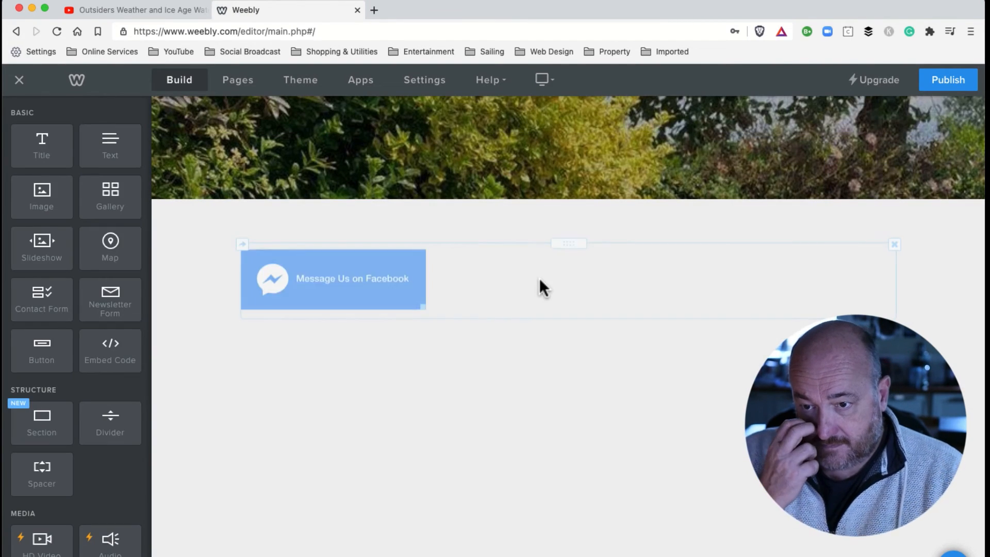
{"action": "scroll", "coordinate": [526, 261], "scroll_direction": "up", "scroll_amount": 5}
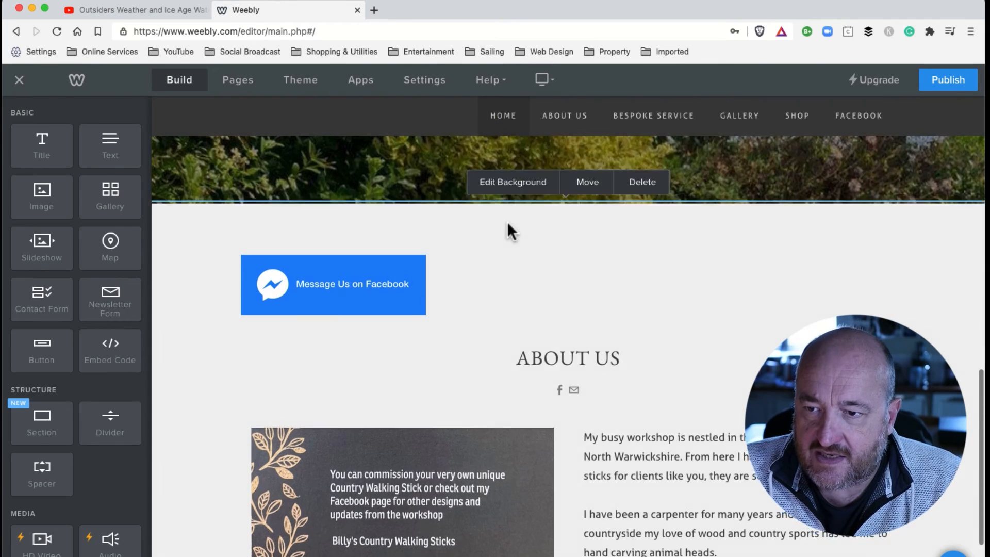
{"action": "scroll", "coordinate": [472, 463], "scroll_direction": "down", "scroll_amount": 2}
{"action": "left_click", "coordinate": [382, 442]}
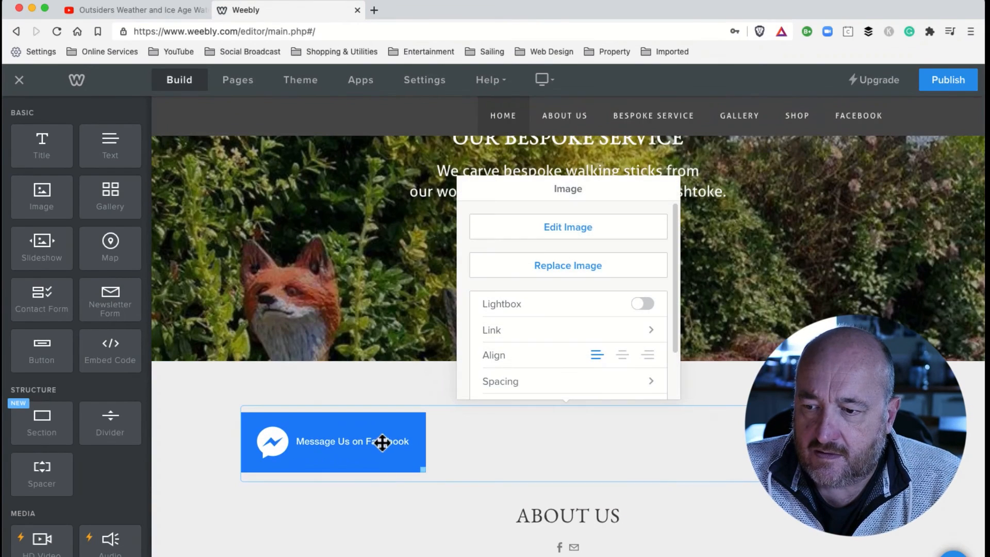
{"action": "left_click", "coordinate": [370, 384]}
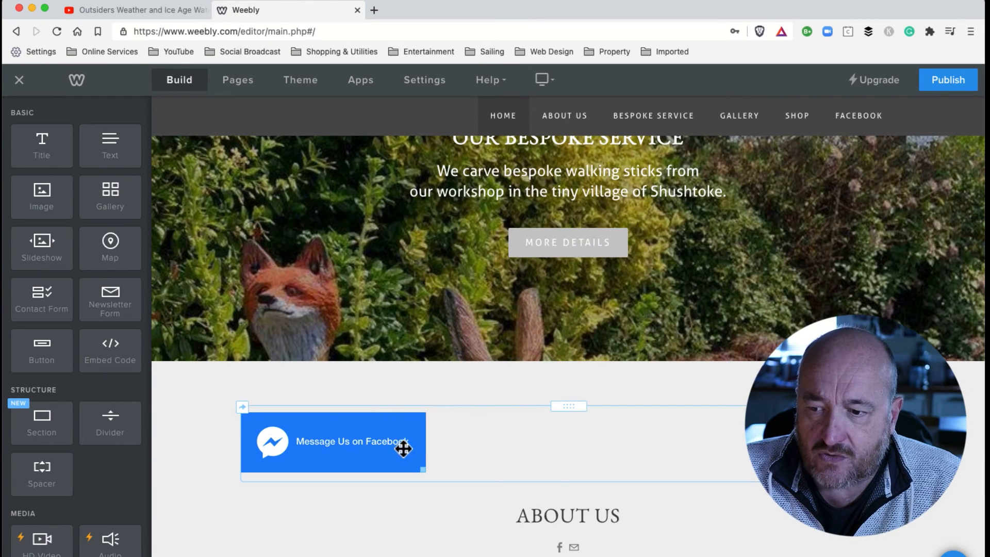
Replace the Messenger image with the Desktop file Screenshot 2021-02-27 at 00.39.13
{"action": "left_click", "coordinate": [348, 439]}
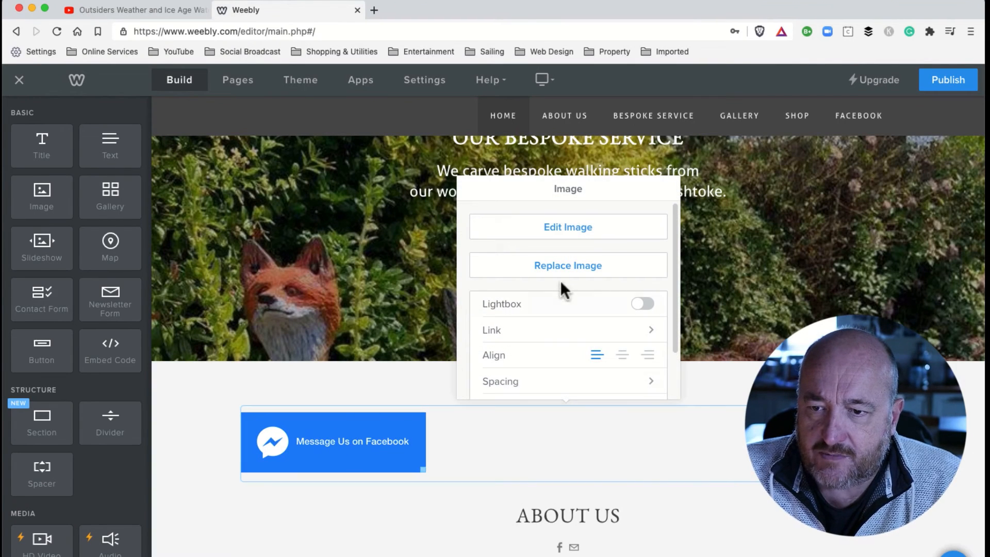
{"action": "left_click", "coordinate": [572, 268]}
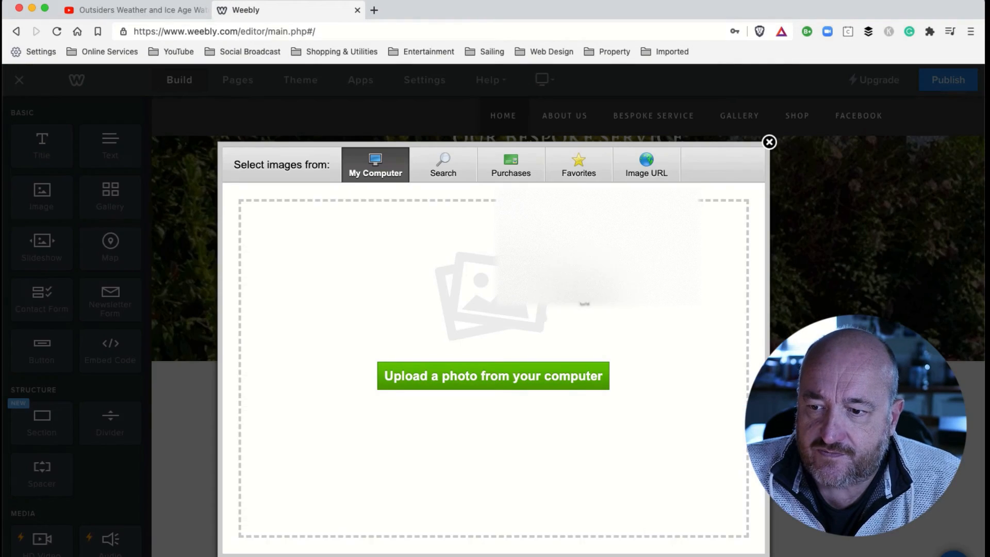
{"action": "left_click", "coordinate": [504, 387]}
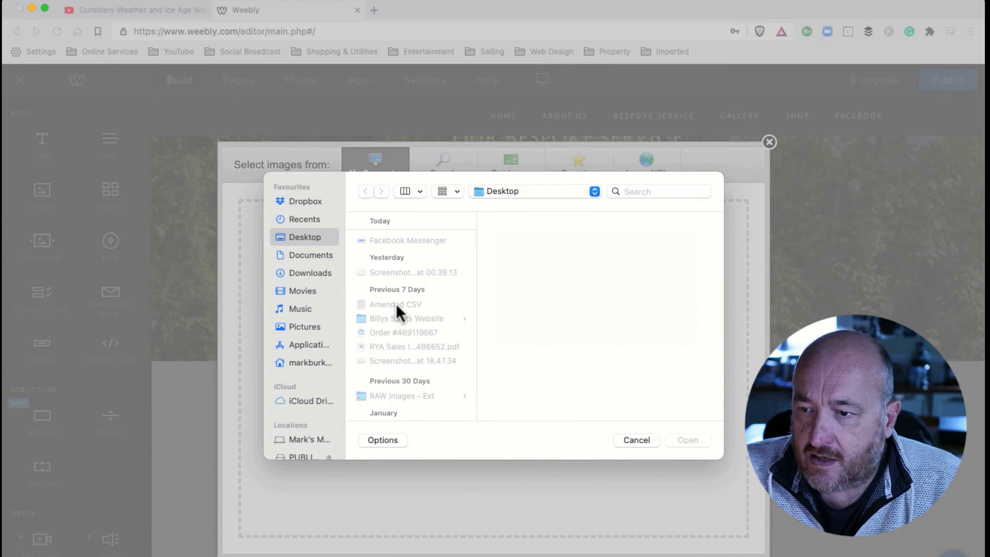
{"action": "left_click", "coordinate": [401, 273]}
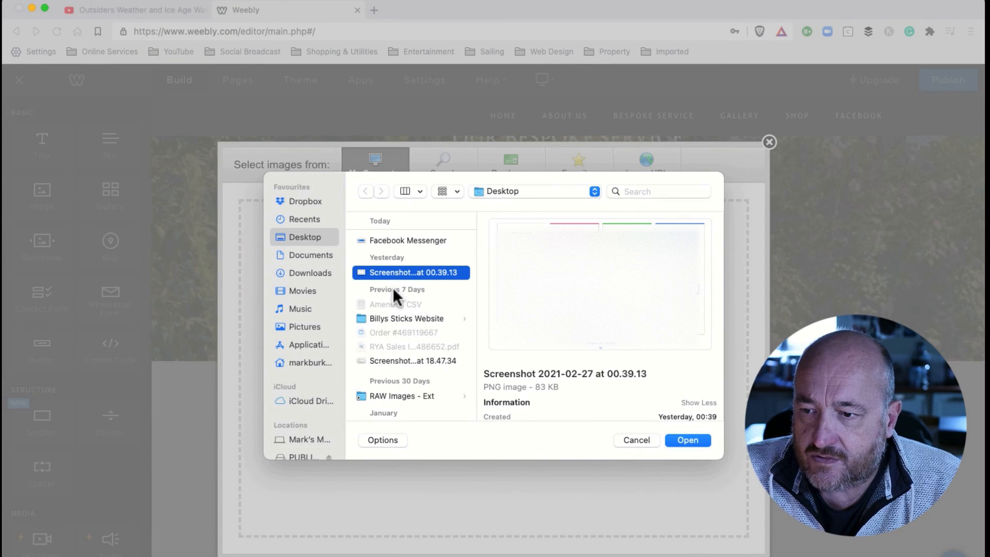
{"action": "left_click", "coordinate": [402, 359]}
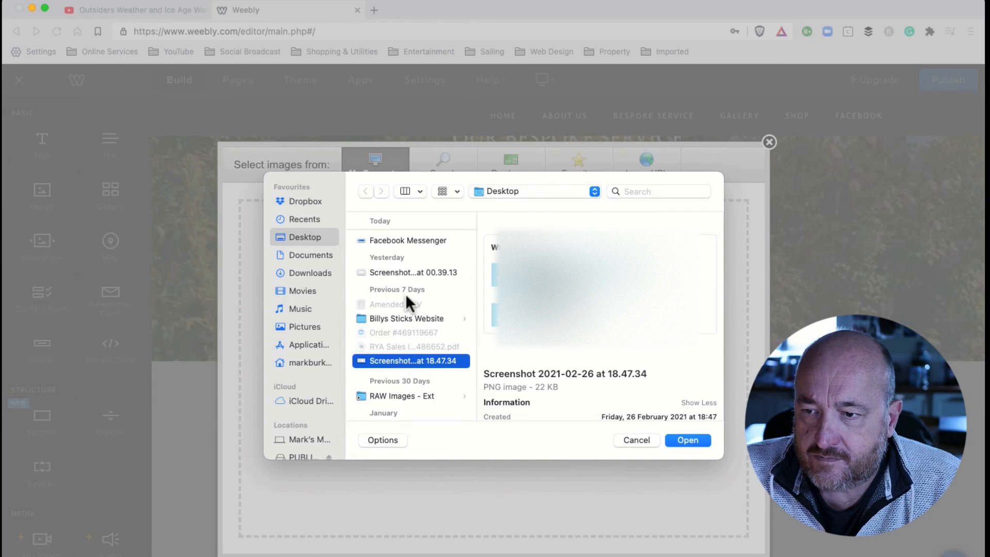
{"action": "left_click", "coordinate": [398, 272]}
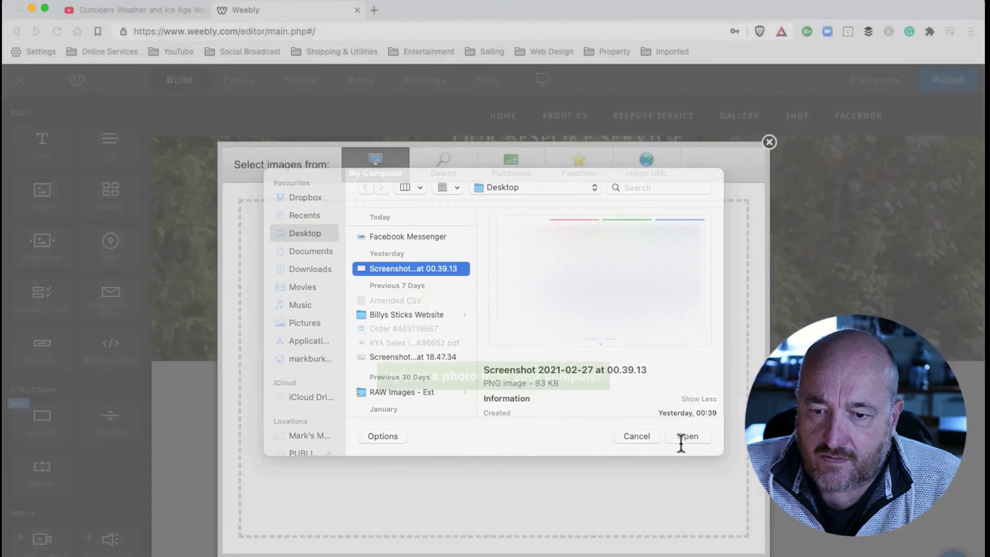
{"action": "left_click", "coordinate": [683, 440]}
Look over the pricing-plans image above About Us and delete it from the page
{"action": "scroll", "coordinate": [645, 432], "scroll_direction": "down", "scroll_amount": 4}
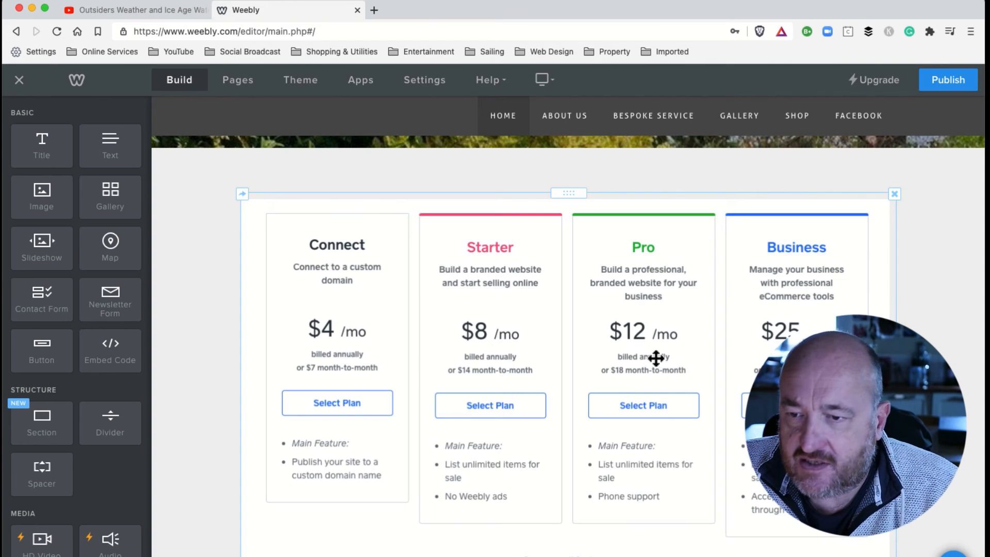
{"action": "scroll", "coordinate": [641, 357], "scroll_direction": "down", "scroll_amount": 3}
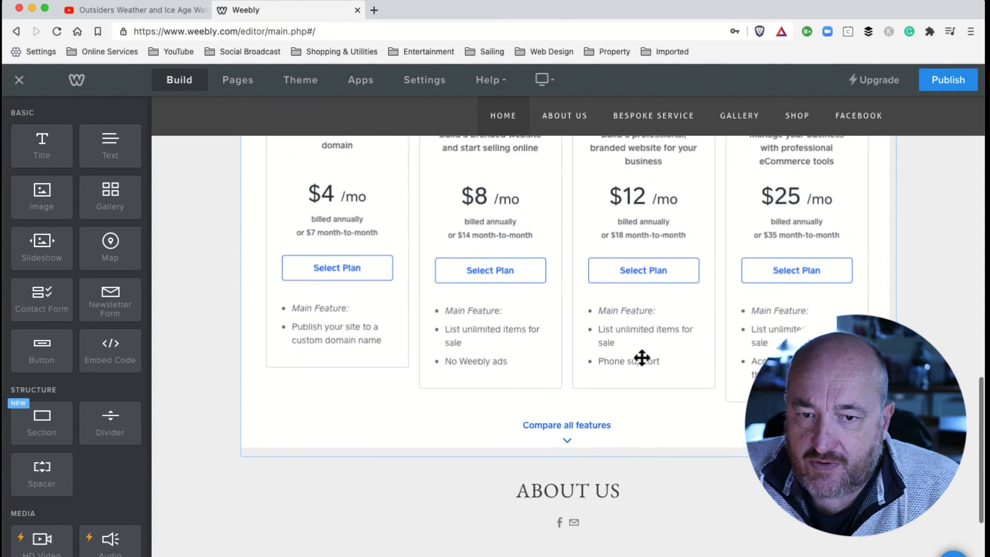
{"action": "scroll", "coordinate": [642, 356], "scroll_direction": "up", "scroll_amount": 3}
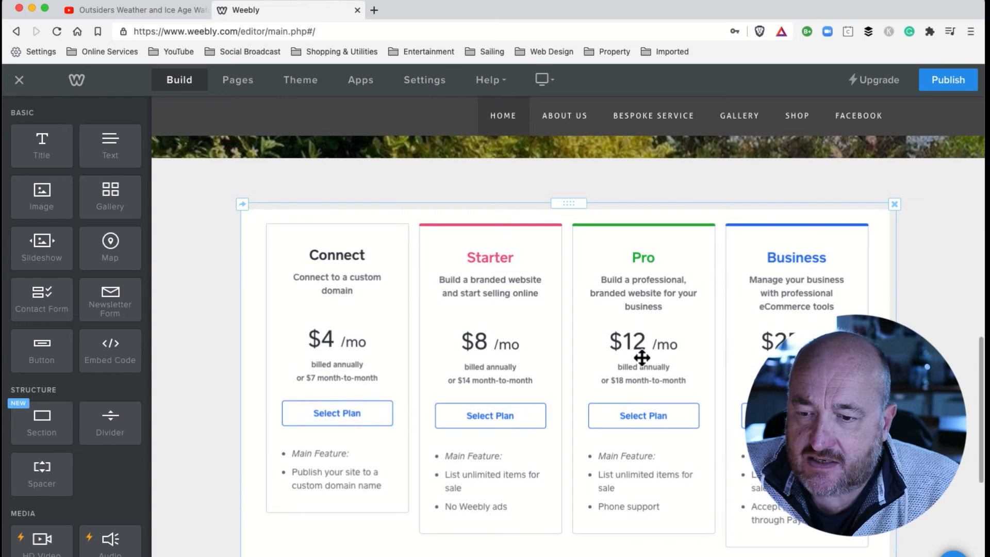
{"action": "scroll", "coordinate": [642, 357], "scroll_direction": "down", "scroll_amount": 2}
{"action": "scroll", "coordinate": [641, 356], "scroll_direction": "up", "scroll_amount": 3}
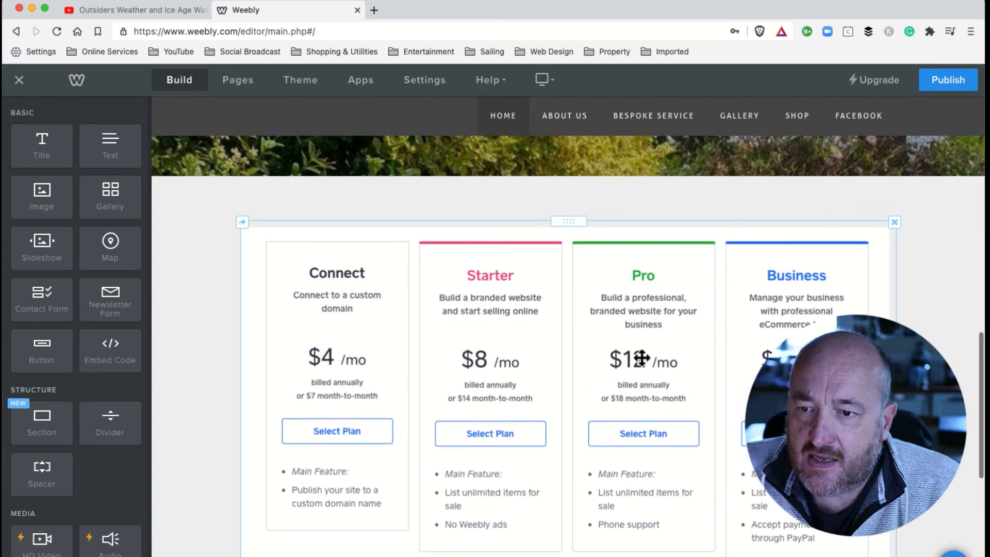
{"action": "scroll", "coordinate": [521, 335], "scroll_direction": "down", "scroll_amount": 2}
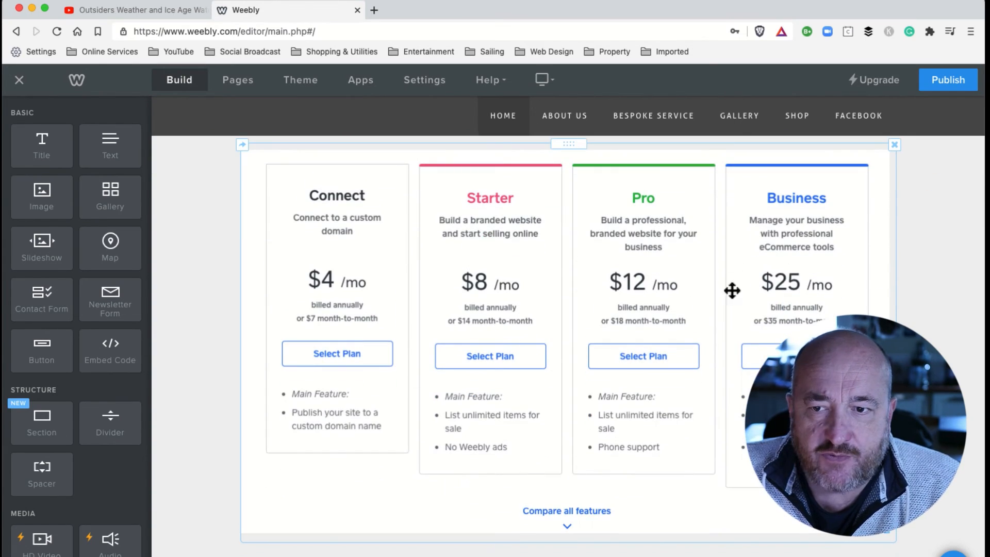
{"action": "left_click", "coordinate": [894, 145]}
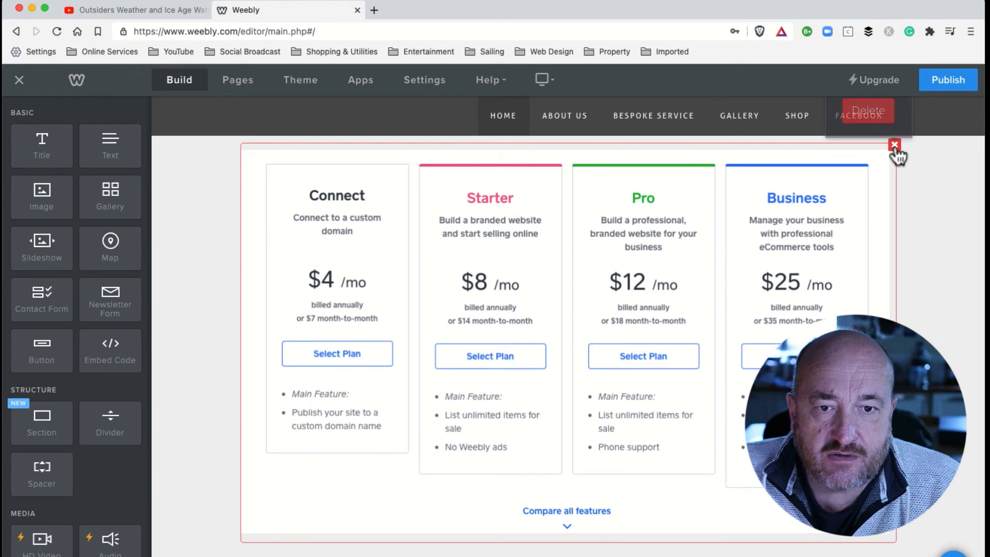
{"action": "left_click", "coordinate": [869, 113]}
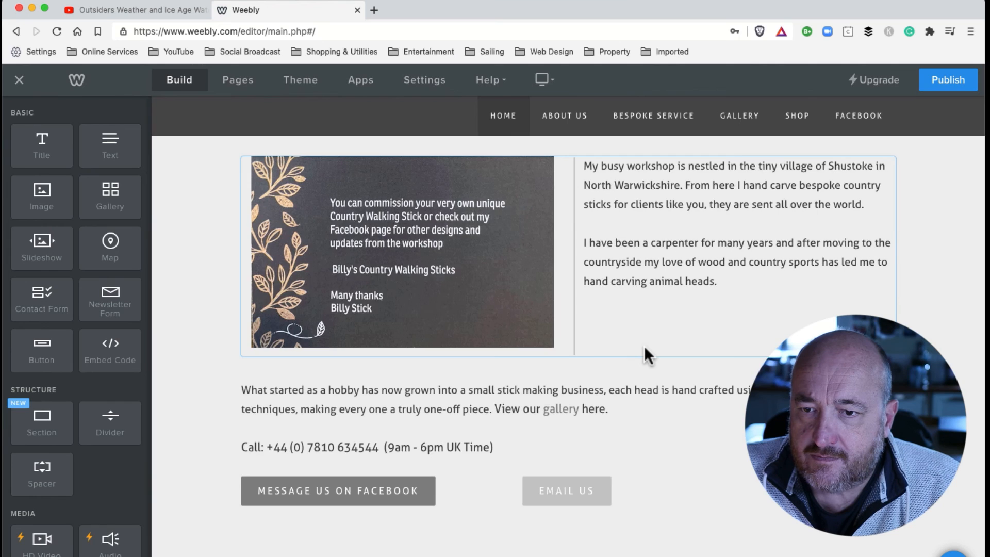
Add a new image element directly above the dark card picture in the About Us section
{"action": "scroll", "coordinate": [645, 347], "scroll_direction": "up", "scroll_amount": 5}
{"action": "scroll", "coordinate": [645, 347], "scroll_direction": "down", "scroll_amount": 2}
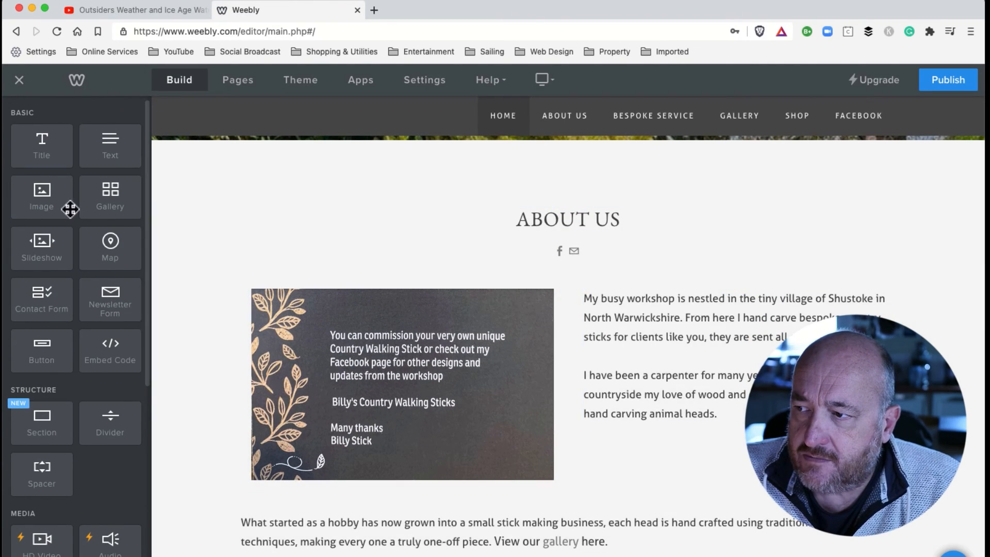
{"action": "left_click", "coordinate": [36, 195]}
{"action": "left_click", "coordinate": [38, 197]}
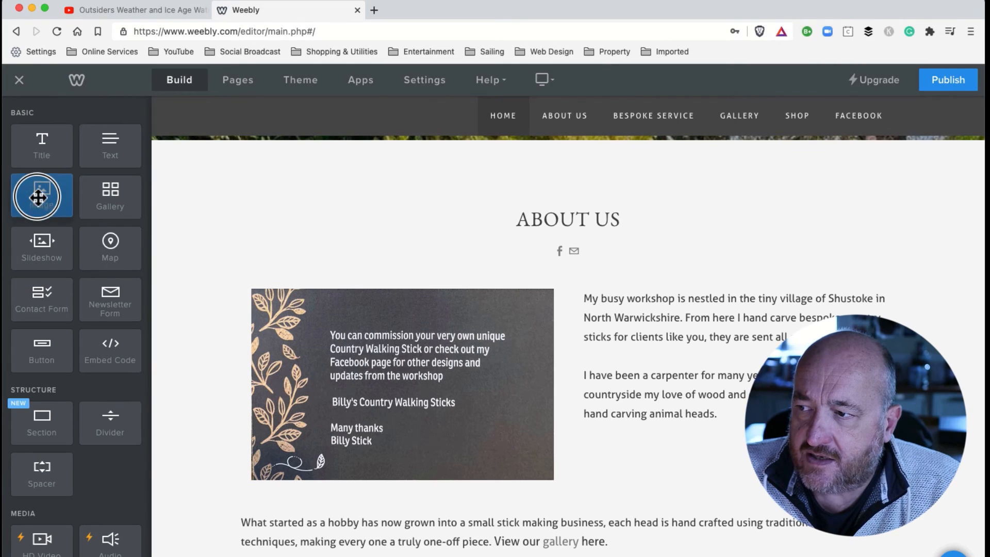
{"action": "left_click_drag", "start_coordinate": [36, 195], "coordinate": [367, 295]}
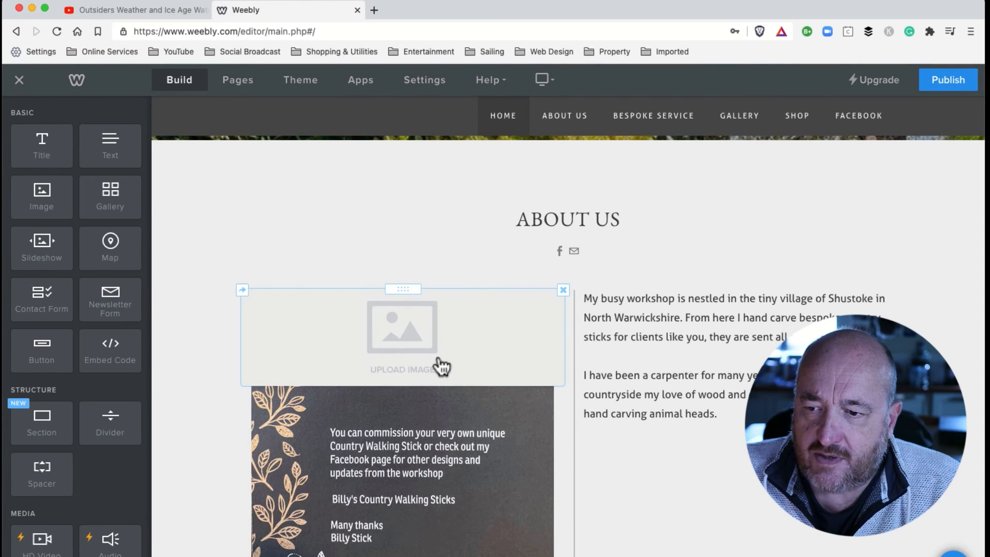
Upload the Facebook Messenger file from the Desktop into the empty image element
{"action": "left_click", "coordinate": [407, 335]}
{"action": "left_click", "coordinate": [431, 376]}
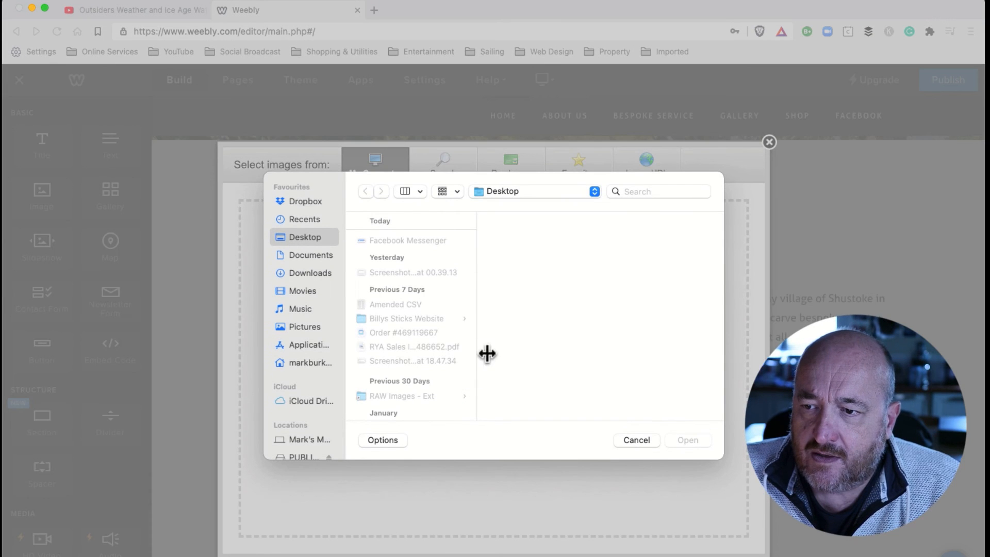
{"action": "left_click", "coordinate": [422, 240]}
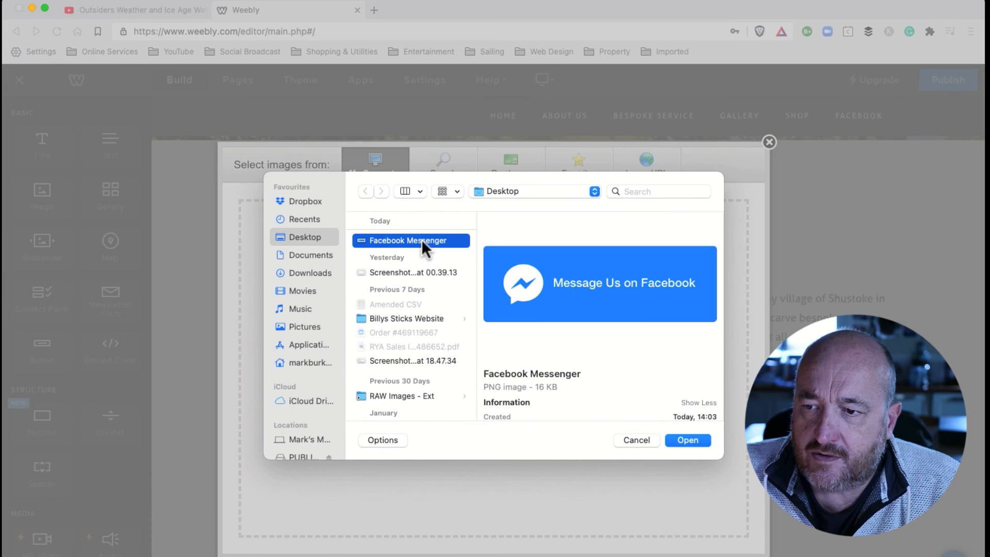
{"action": "left_click", "coordinate": [687, 439]}
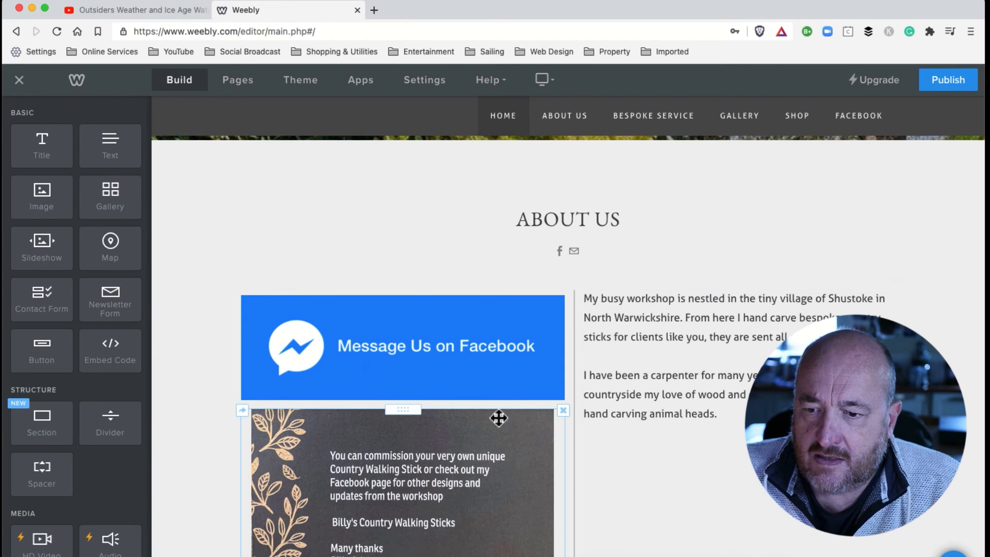
Shrink the Messenger image to match the width of the dark card picture beneath it
{"action": "mouse_move", "coordinate": [561, 398]}
{"action": "left_mouse_down"}
{"action": "mouse_move", "coordinate": [525, 366]}
{"action": "mouse_move", "coordinate": [543, 391]}
{"action": "left_mouse_up"}
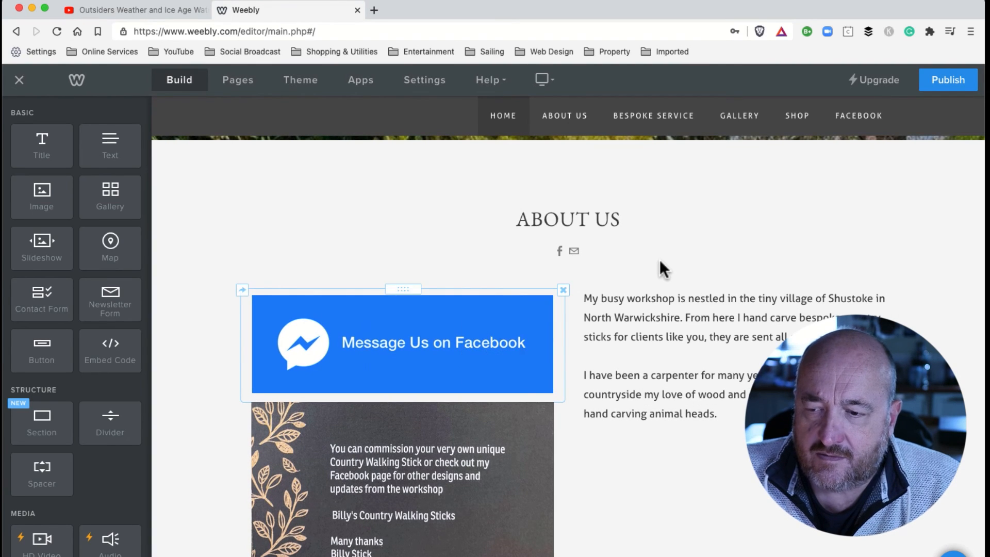
{"action": "scroll", "coordinate": [740, 454], "scroll_direction": "down", "scroll_amount": 4}
{"action": "scroll", "coordinate": [740, 452], "scroll_direction": "up", "scroll_amount": 2}
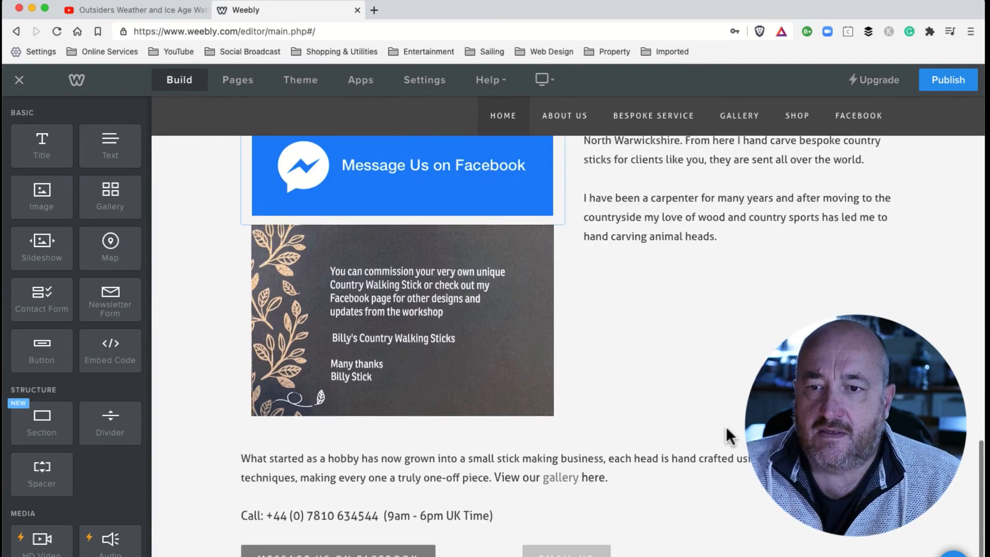
Turn off the Messenger image's lightbox and view its available link types without choosing one
{"action": "left_click", "coordinate": [412, 264]}
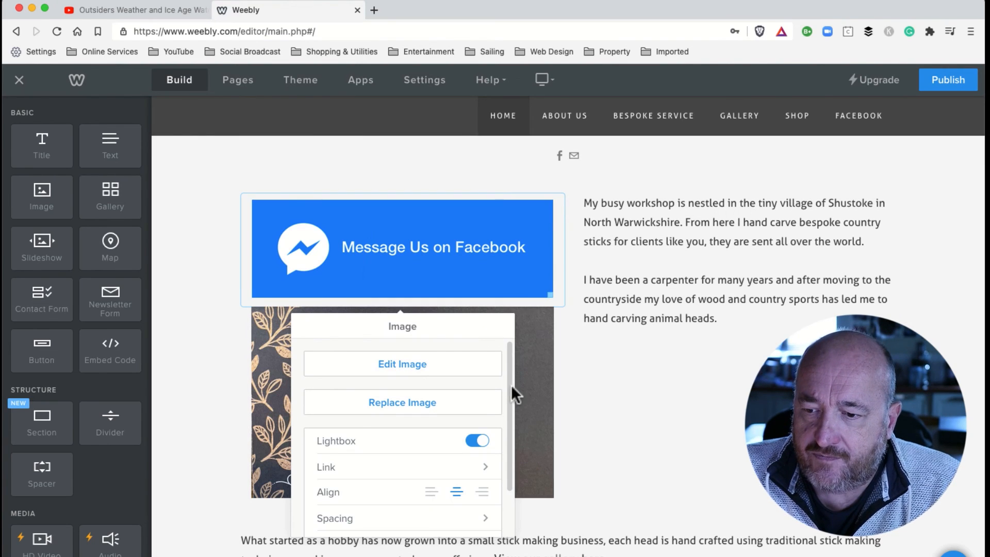
{"action": "left_click", "coordinate": [476, 440]}
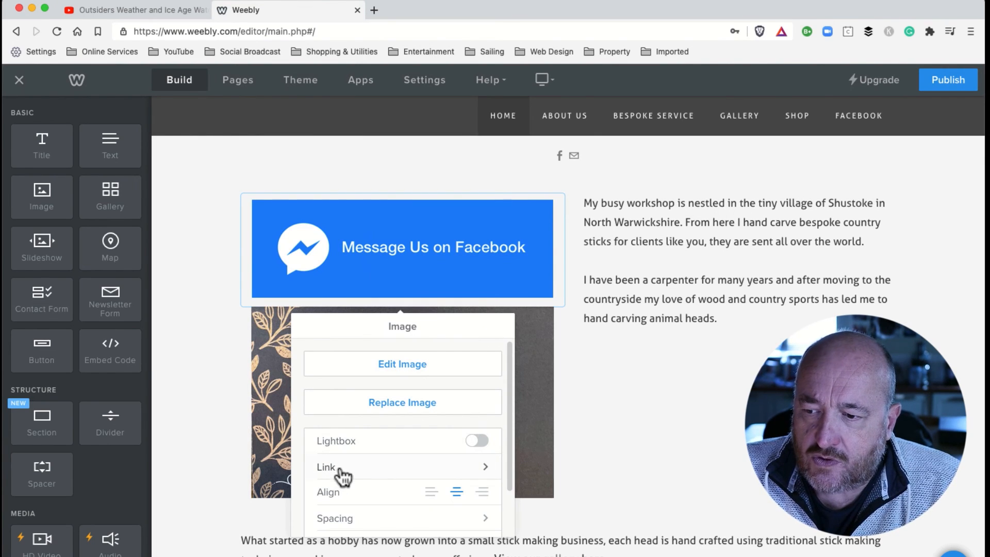
{"action": "left_click", "coordinate": [481, 470]}
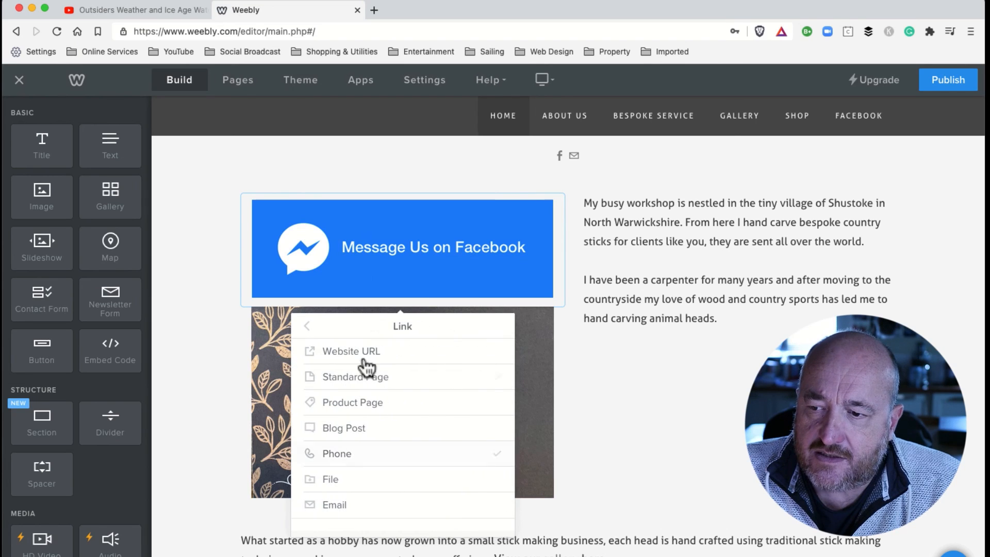
{"action": "left_click", "coordinate": [304, 326]}
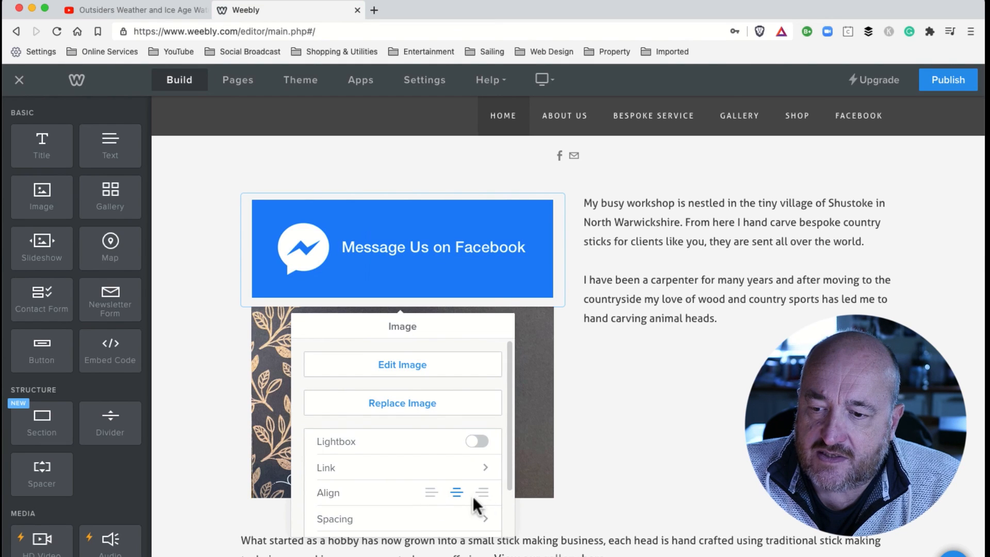
Try a top margin of 0 on the Messenger image and set it back to 10
{"action": "left_click", "coordinate": [481, 521]}
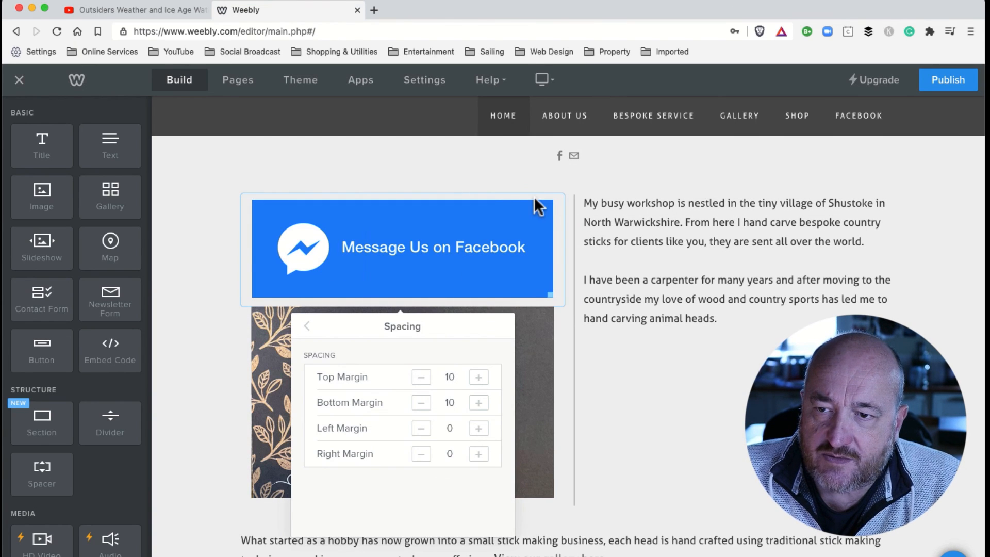
{"action": "left_click", "coordinate": [421, 379]}
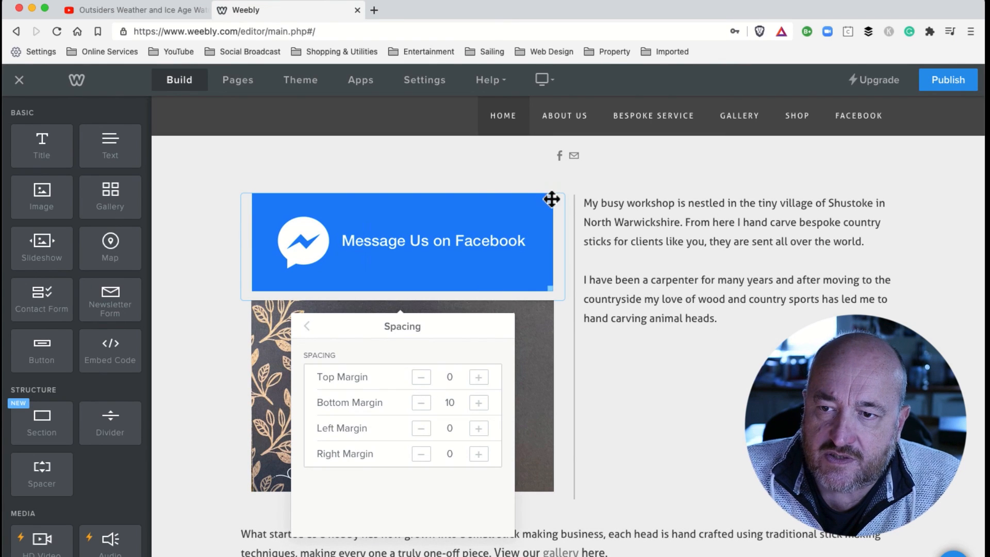
{"action": "left_click", "coordinate": [479, 378]}
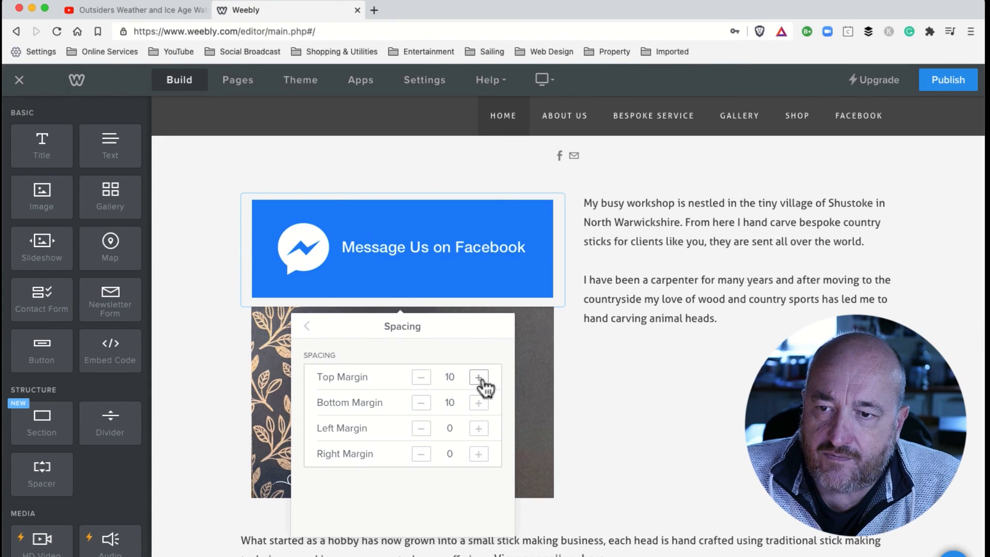
{"action": "left_click", "coordinate": [562, 457]}
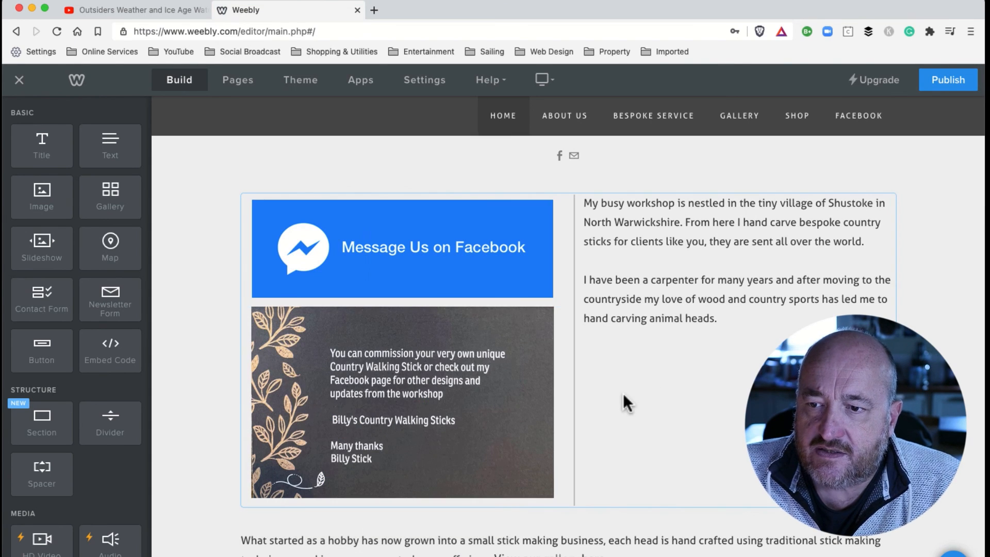